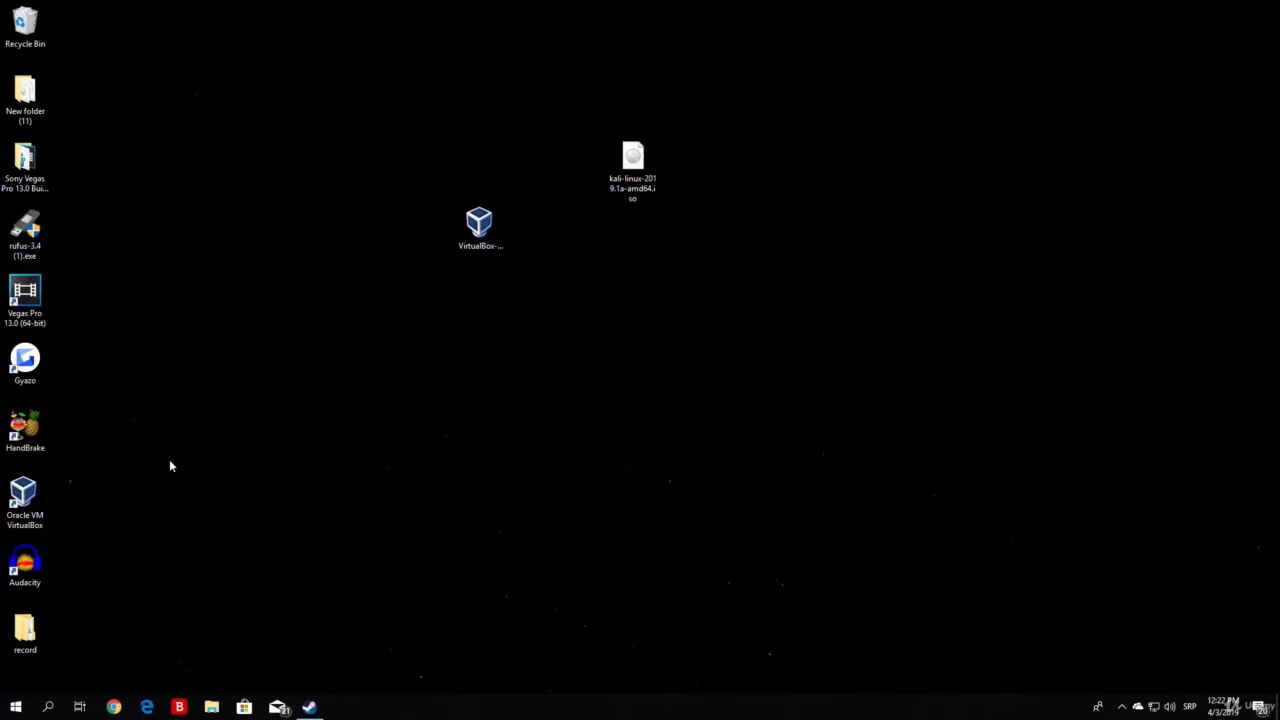
Delete the VirtualBox-6.0.4-128413-Win.exe installer from the desktop and move the Kali ISO icon left
{"action": "left_click", "coordinate": [30, 515]}
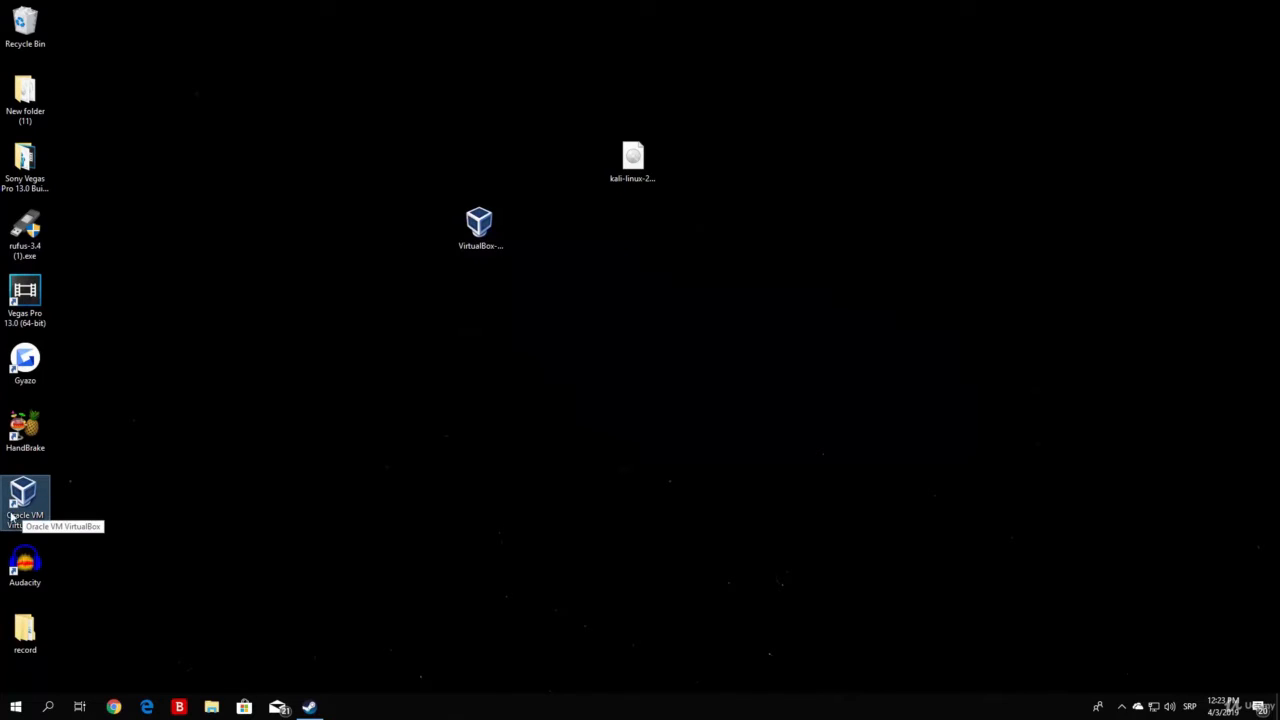
{"action": "left_click", "coordinate": [77, 514]}
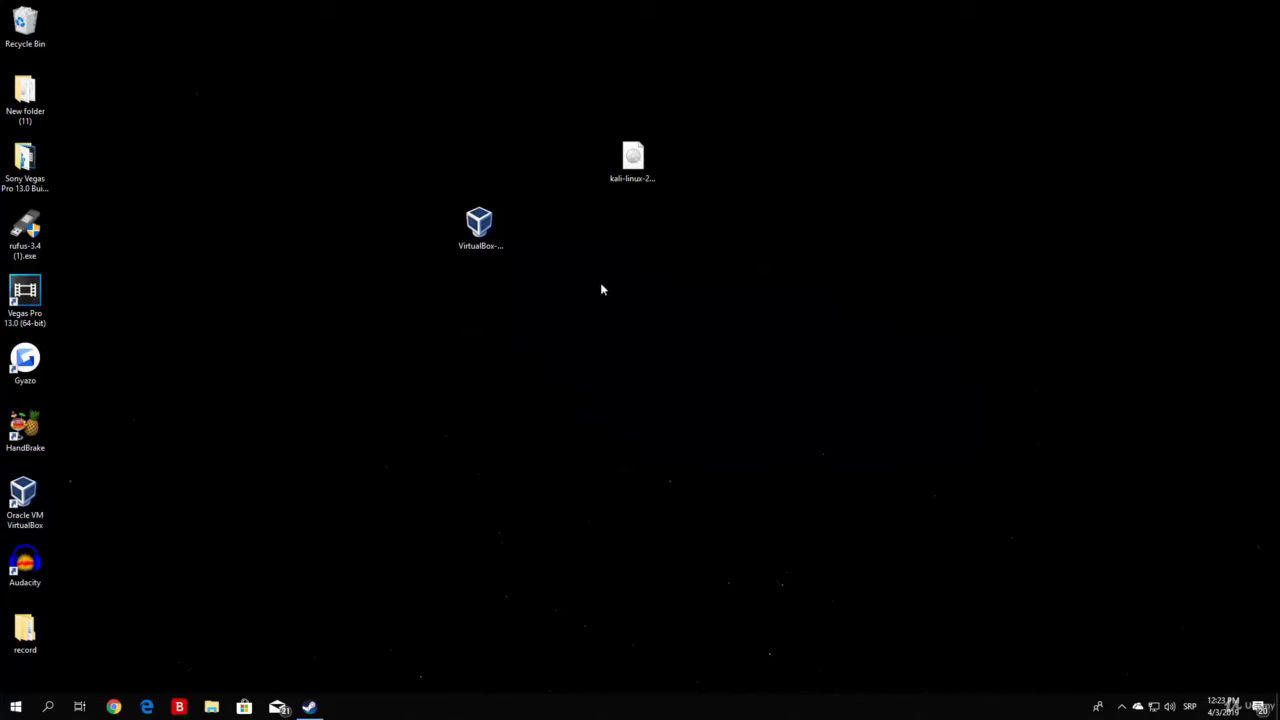
{"action": "left_click", "coordinate": [479, 225]}
{"action": "left_click_drag", "start_coordinate": [536, 348], "coordinate": [345, 189]}
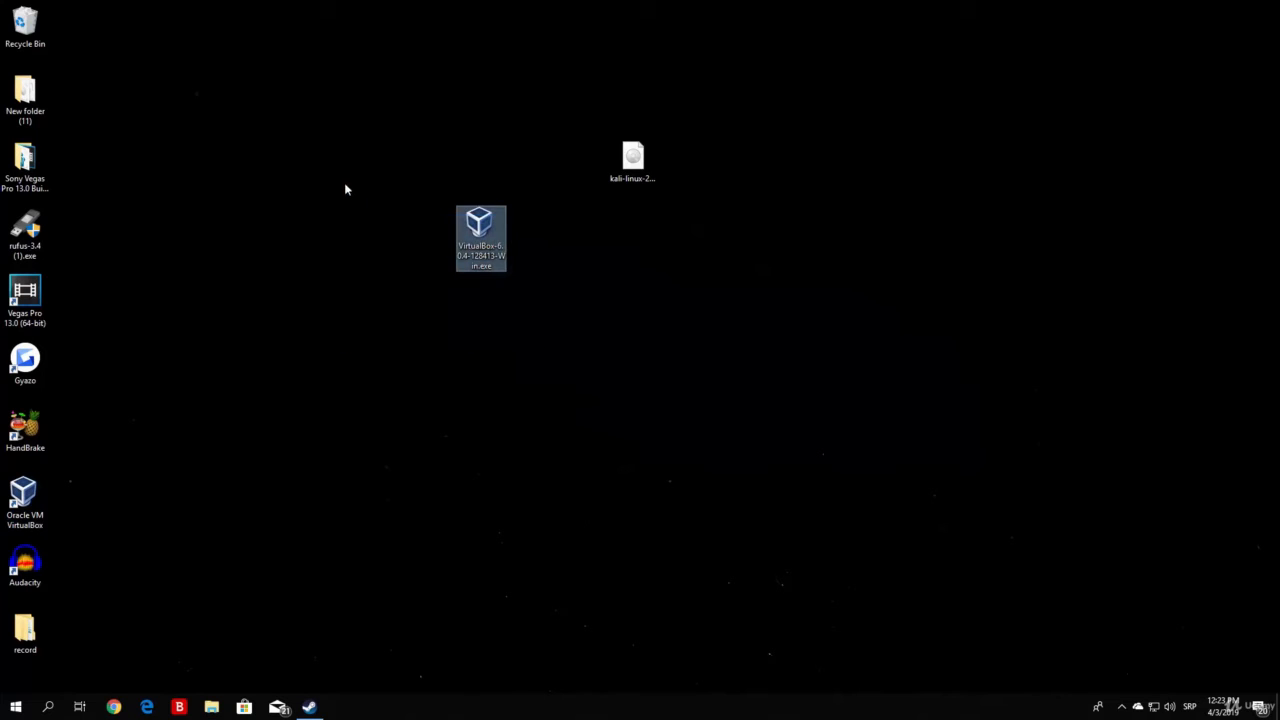
{"action": "key", "text": "Delete"}
{"action": "left_click_drag", "start_coordinate": [632, 160], "coordinate": [380, 165]}
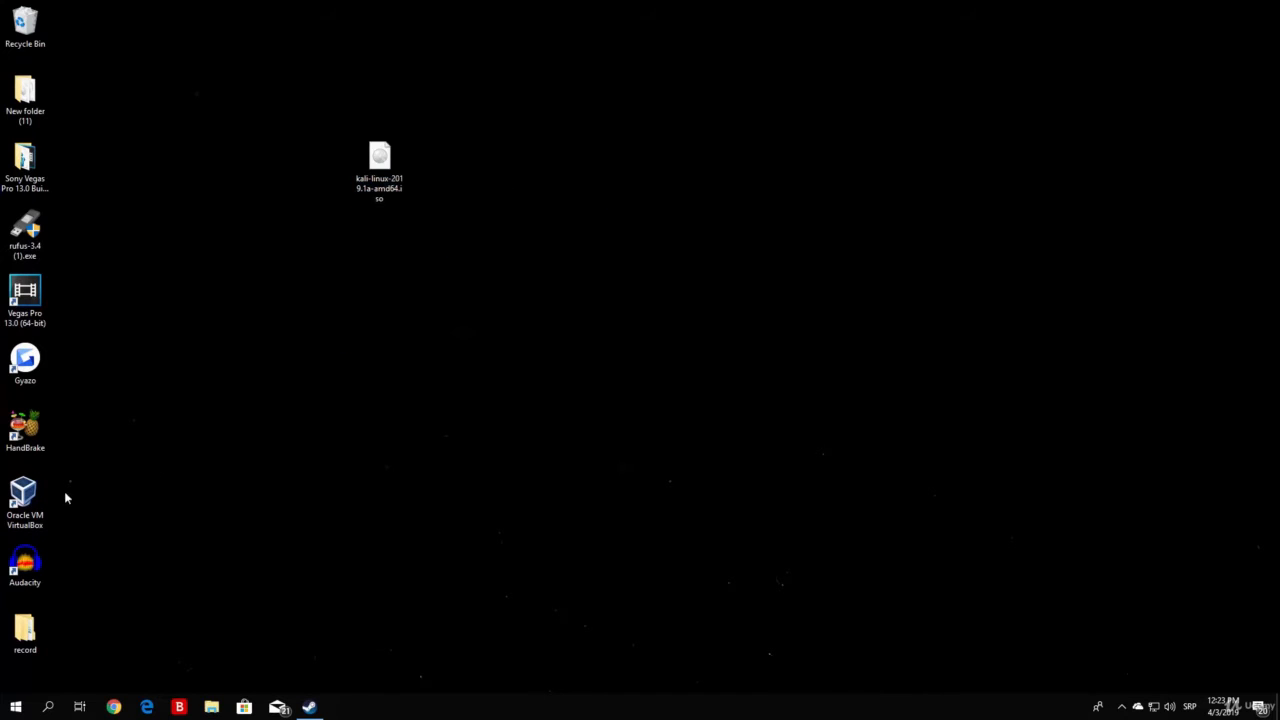
Launch VirtualBox Manager from its desktop shortcut, position its window, and nudge the Kali ISO left
{"action": "left_click", "coordinate": [20, 512]}
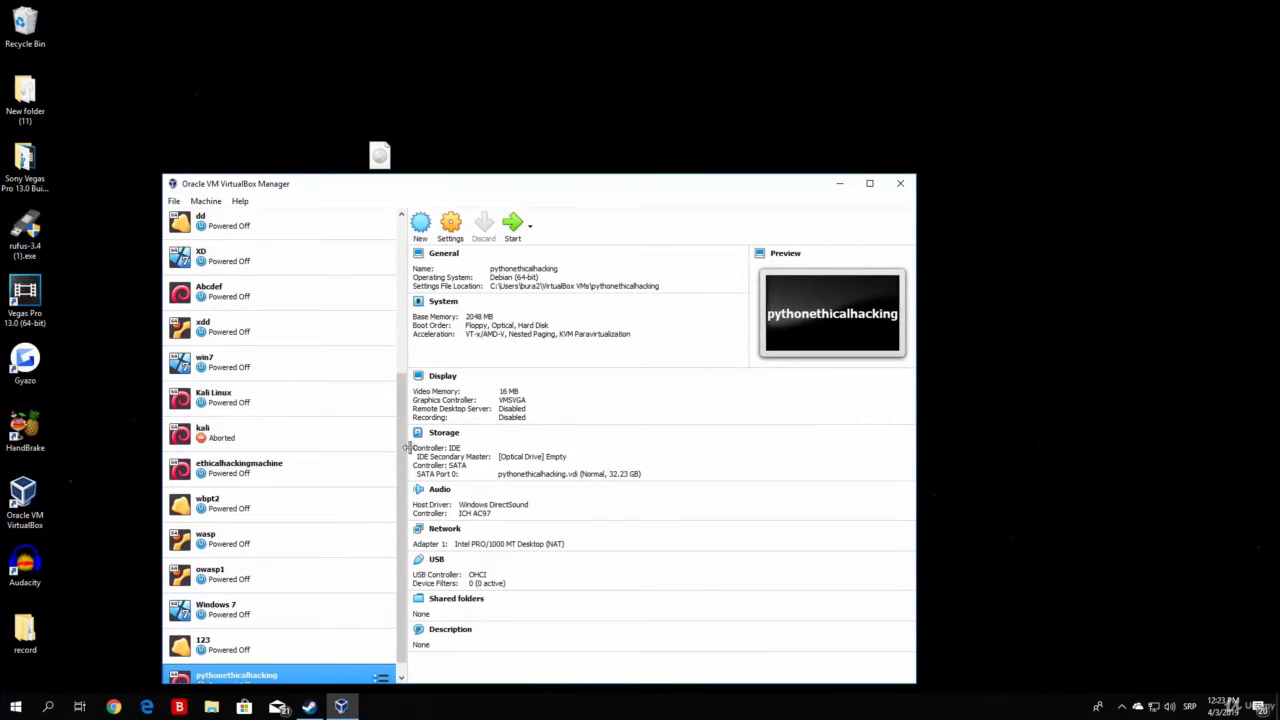
{"action": "scroll", "coordinate": [369, 563], "scroll_direction": "down", "scroll_amount": 1}
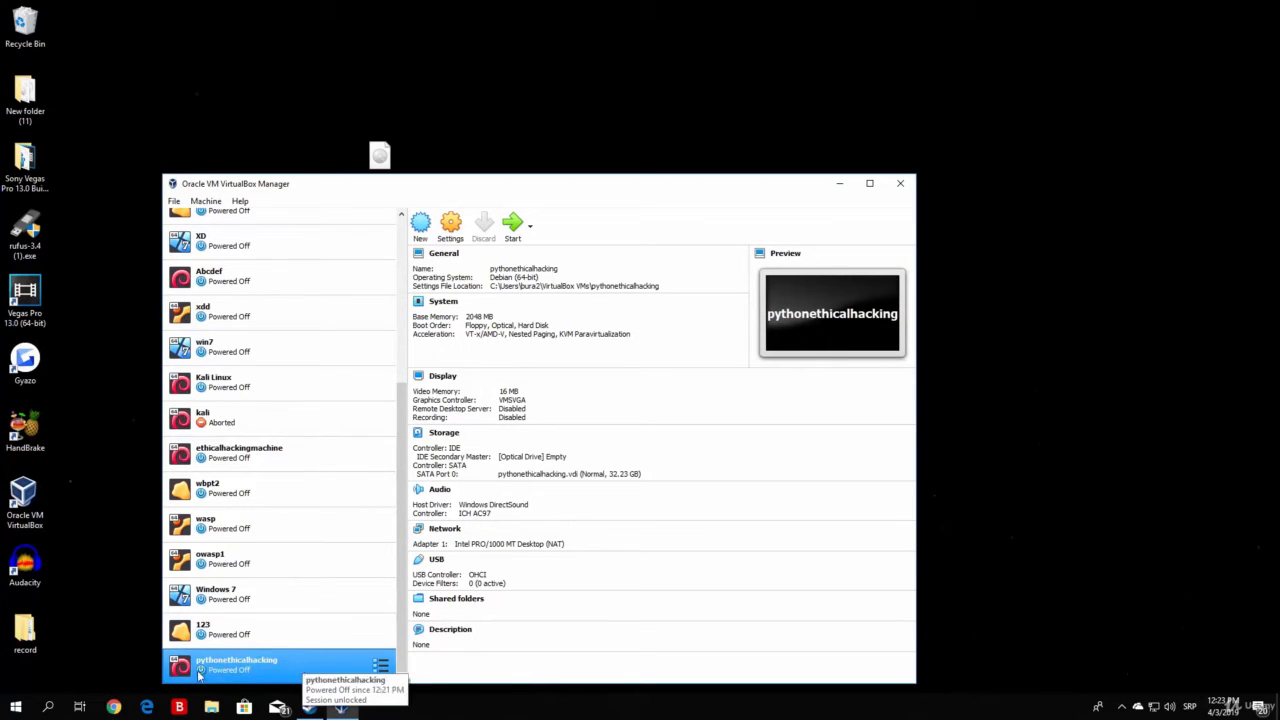
{"action": "left_click_drag", "start_coordinate": [576, 186], "coordinate": [869, 141]}
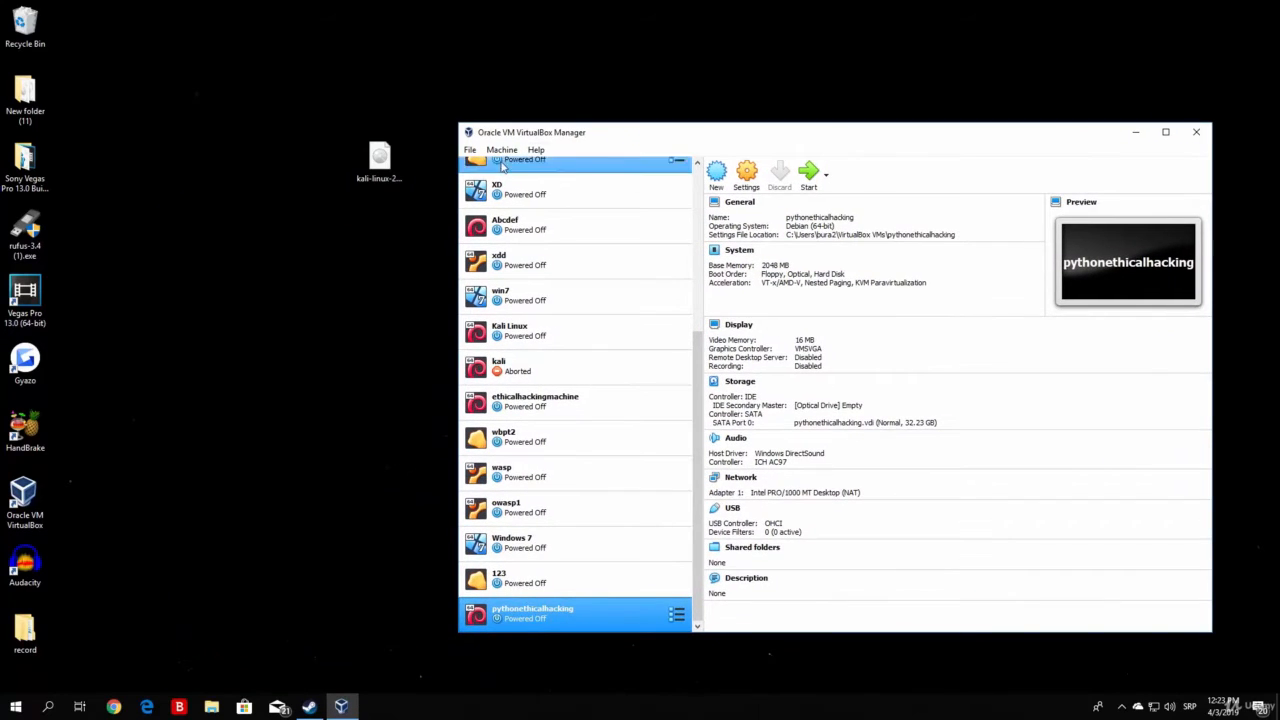
{"action": "left_click_drag", "start_coordinate": [380, 160], "coordinate": [278, 165]}
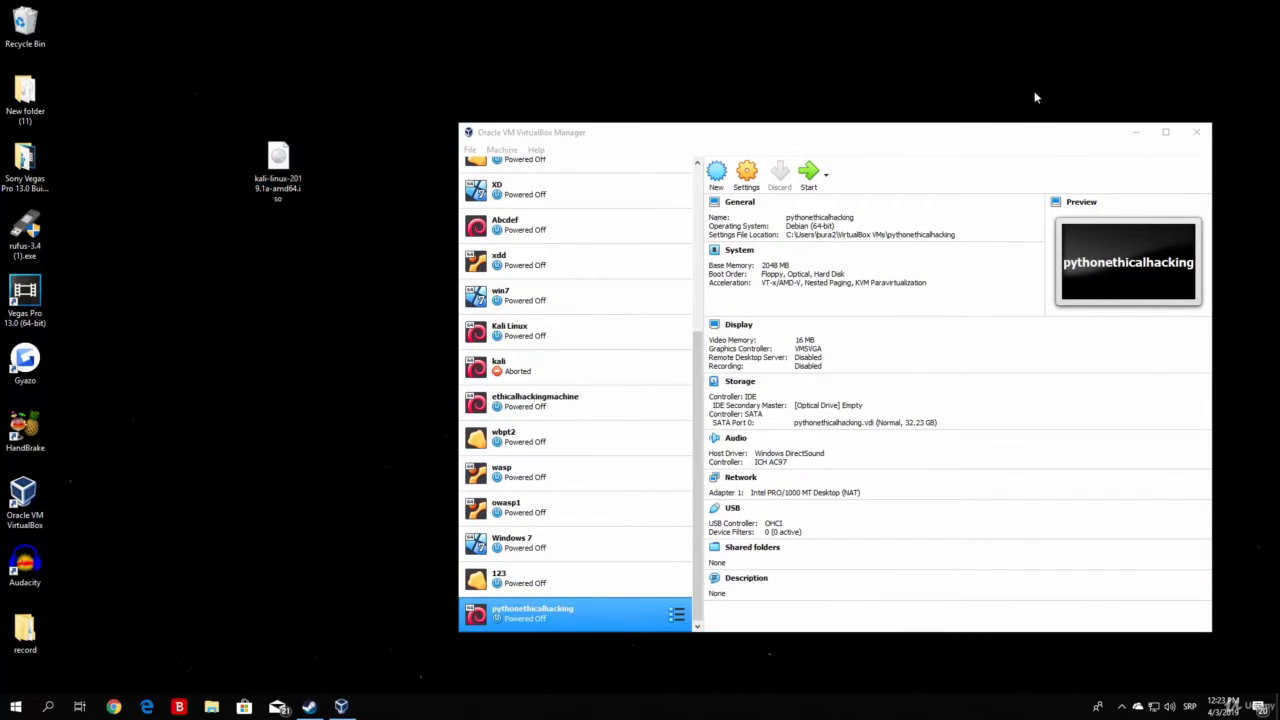
{"action": "left_click_drag", "start_coordinate": [938, 132], "coordinate": [852, 100]}
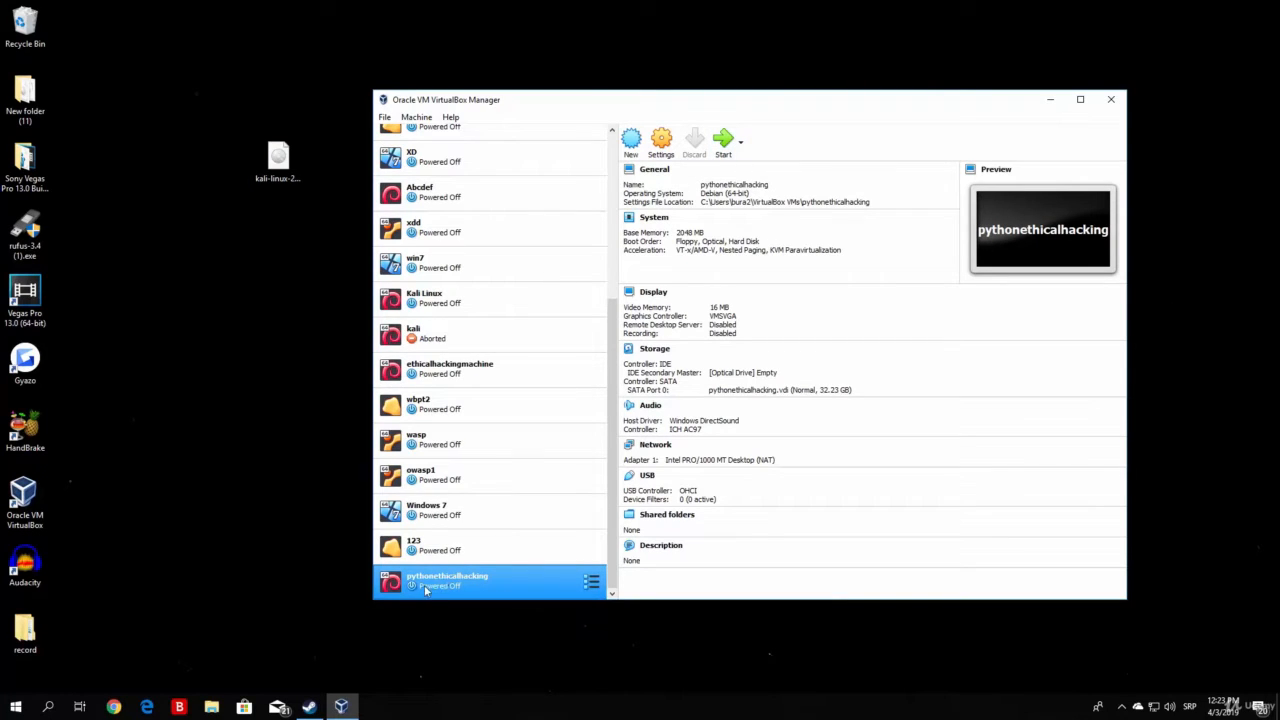
Open pythonethicalhacking's settings, look through the Advanced, Description and Disk Encryption tabs, then go to System
{"action": "left_click", "coordinate": [662, 150]}
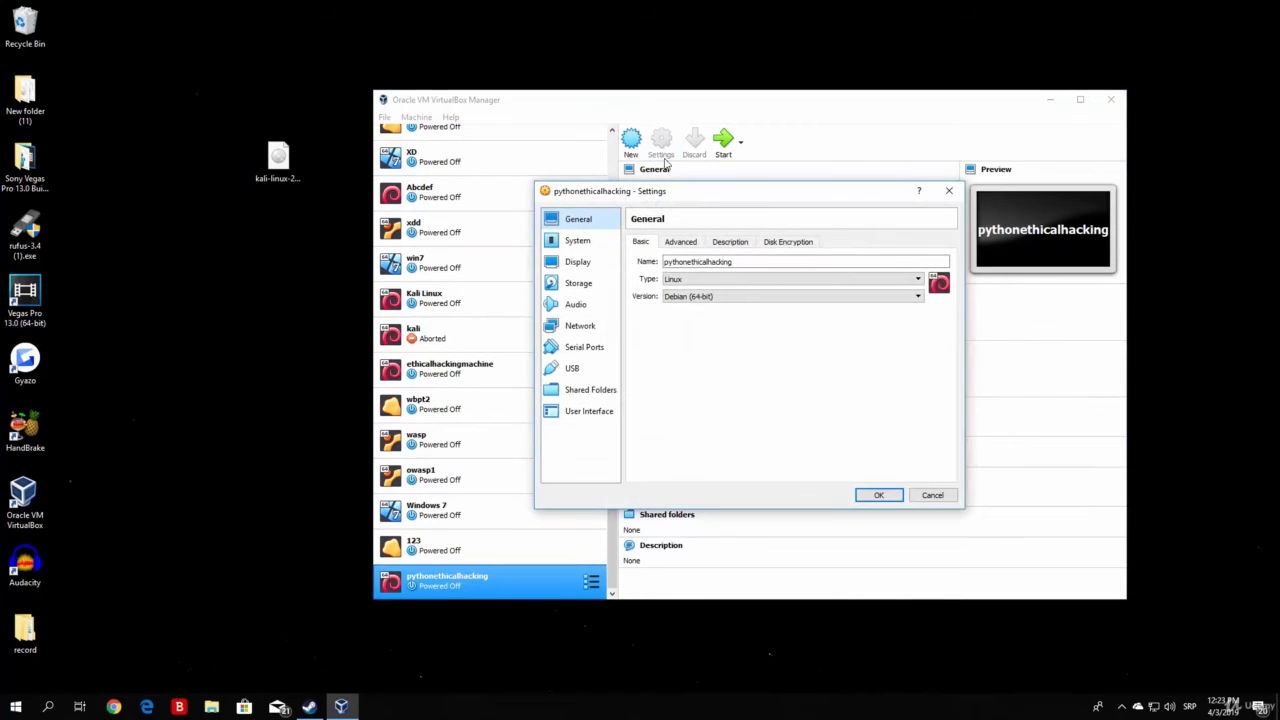
{"action": "left_click_drag", "start_coordinate": [697, 195], "coordinate": [617, 205]}
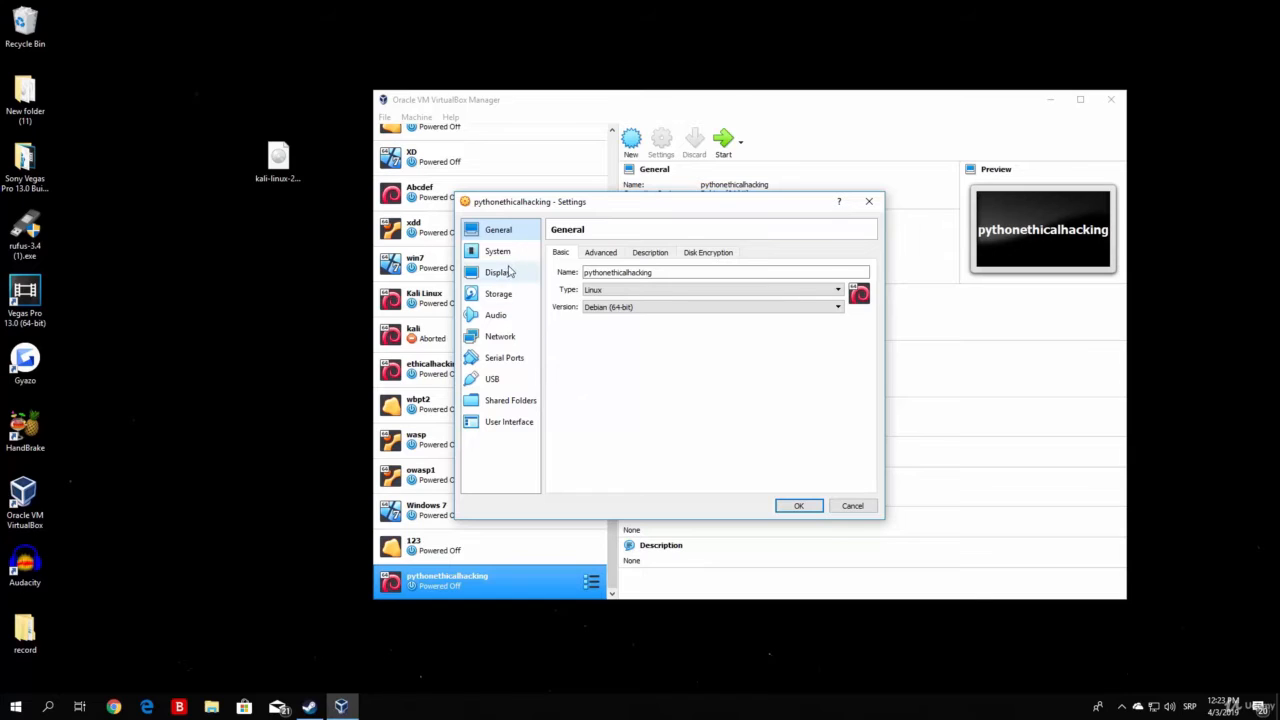
{"action": "left_click", "coordinate": [611, 258]}
{"action": "left_click", "coordinate": [650, 255]}
{"action": "left_click", "coordinate": [710, 255]}
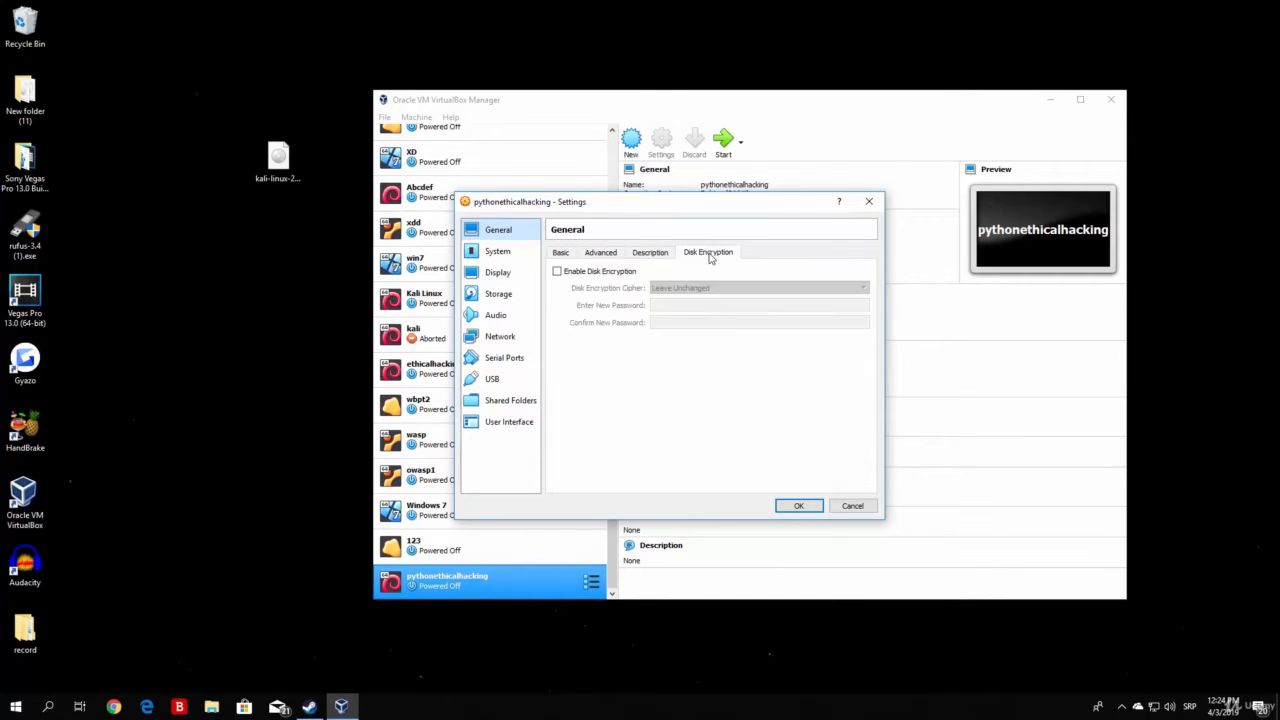
{"action": "left_click", "coordinate": [505, 256]}
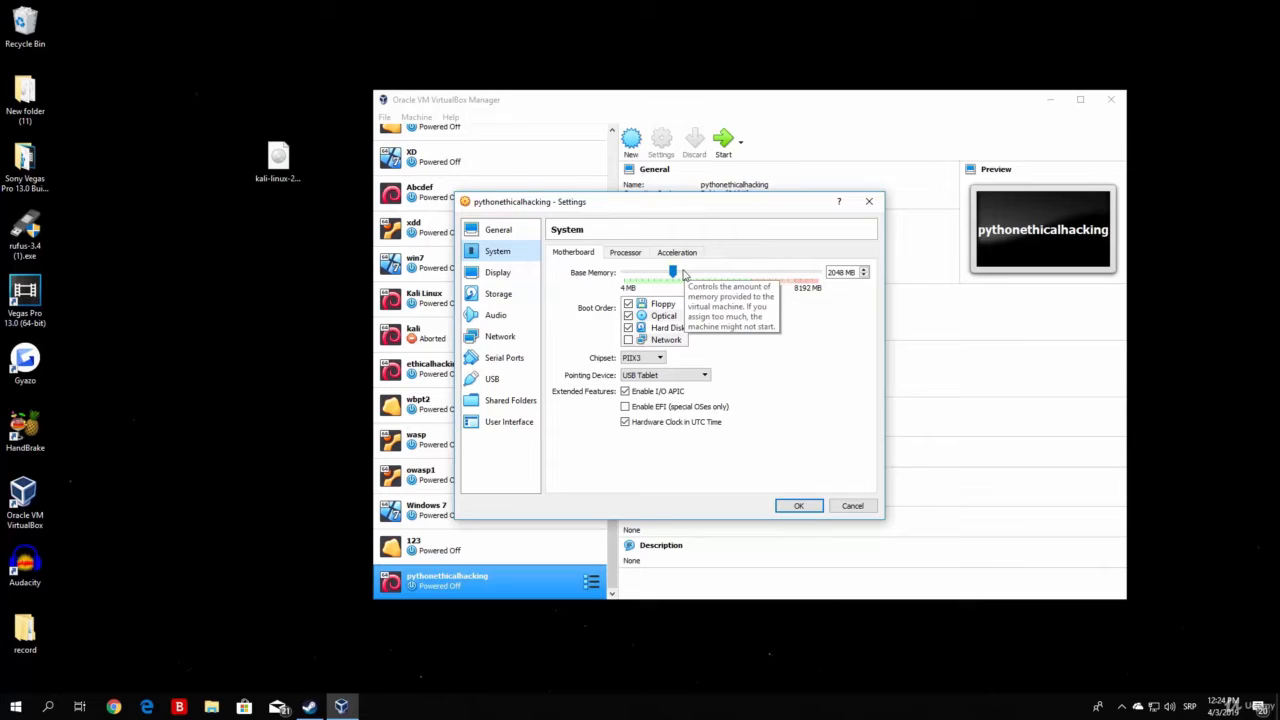
Try 2 CPUs and a 48% execution cap, then restore 1 CPU and 100%
{"action": "left_click", "coordinate": [632, 256]}
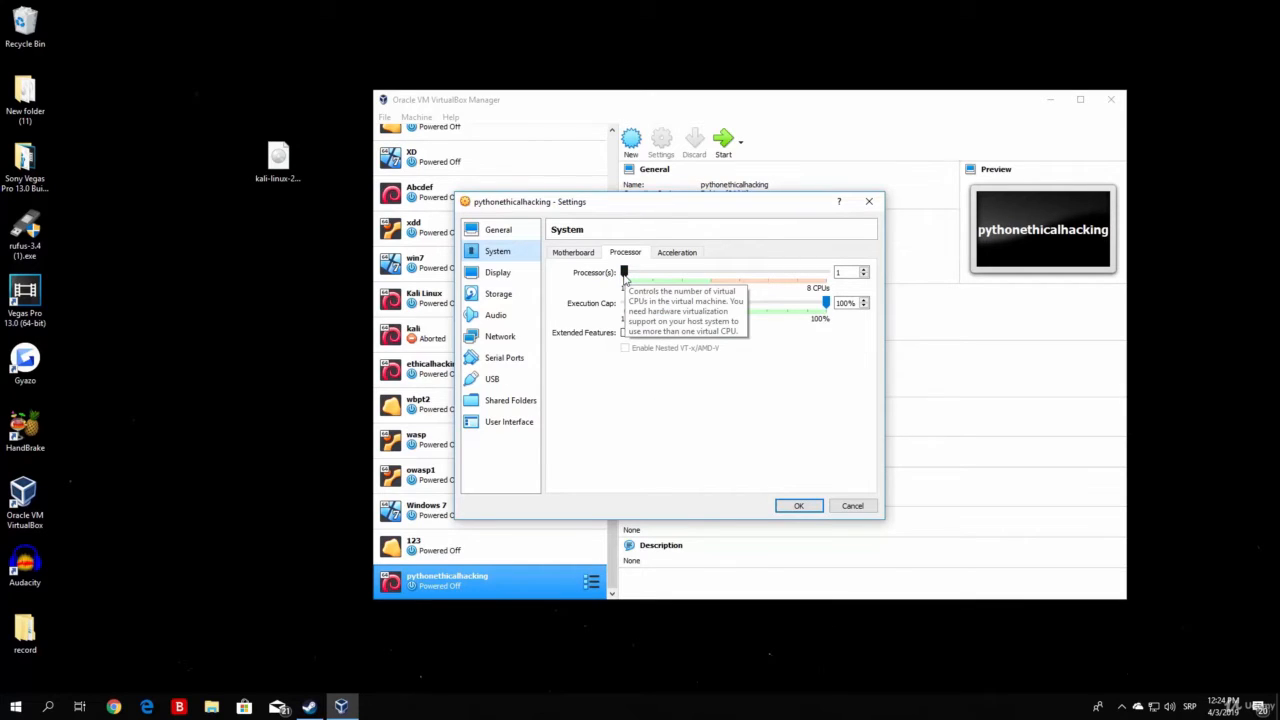
{"action": "left_click_drag", "start_coordinate": [624, 272], "coordinate": [665, 277]}
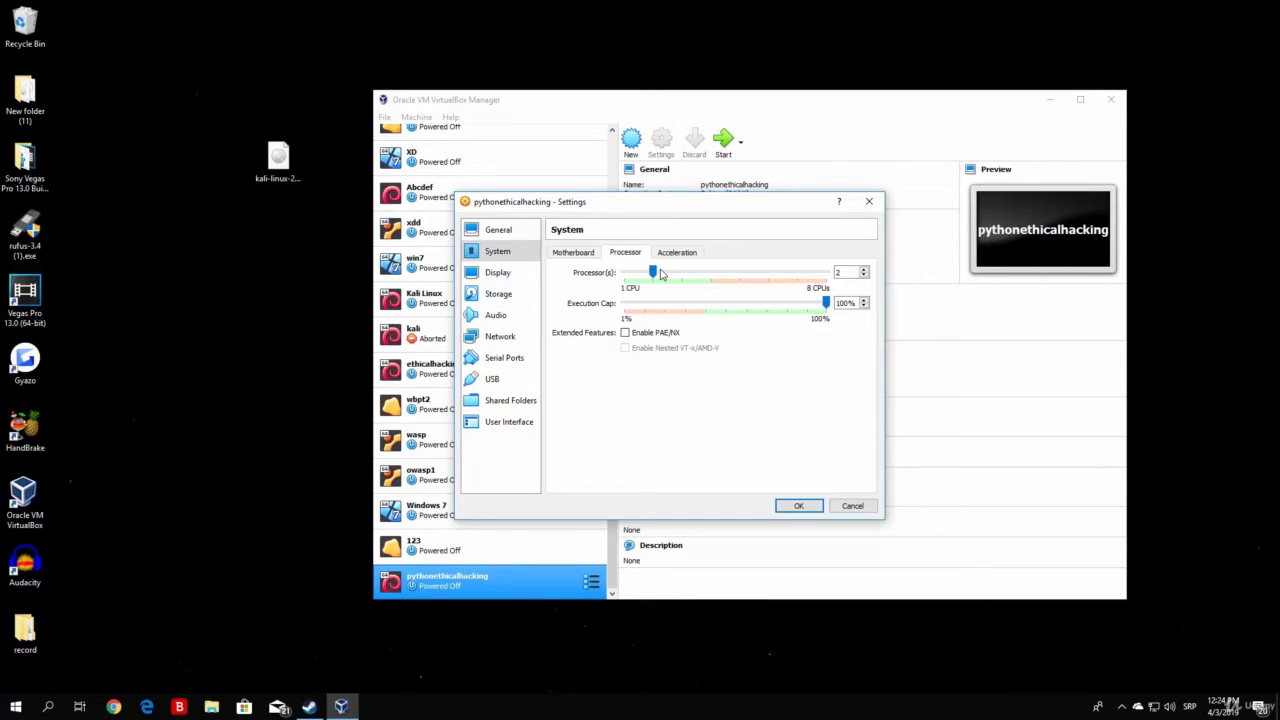
{"action": "left_click_drag", "start_coordinate": [653, 274], "coordinate": [624, 278]}
{"action": "left_click_drag", "start_coordinate": [826, 302], "coordinate": [722, 303]}
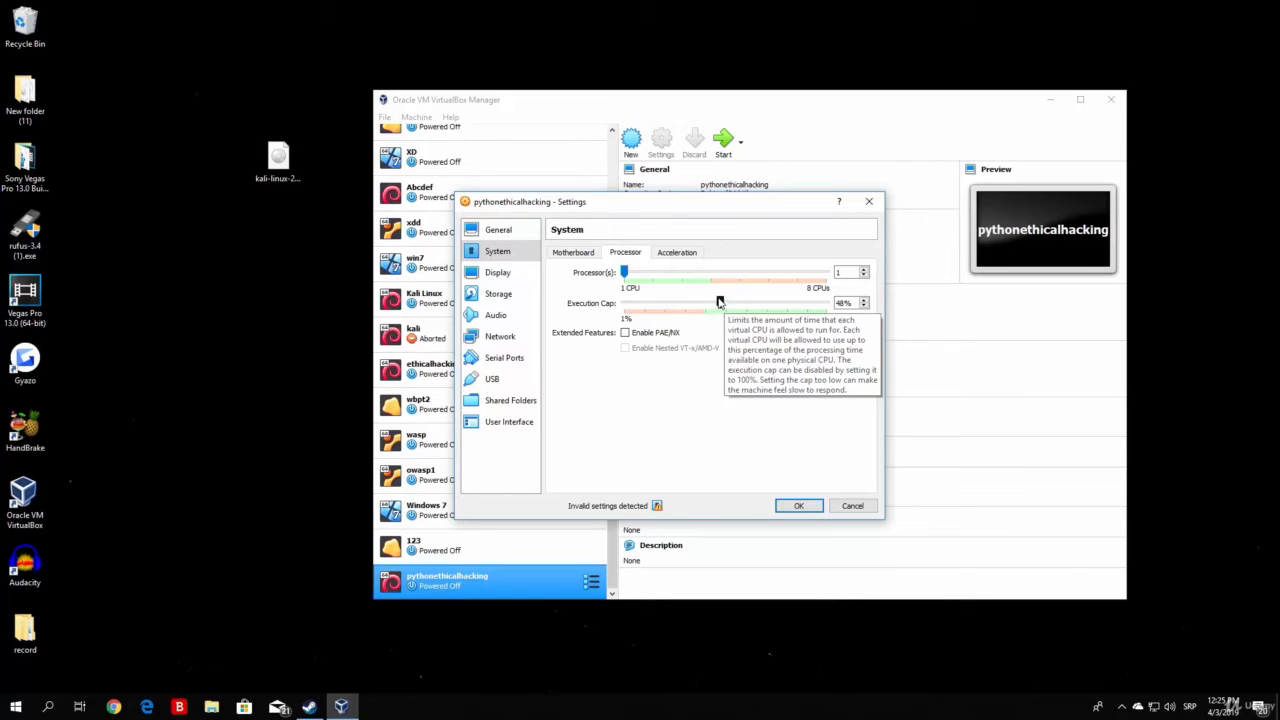
{"action": "left_click_drag", "start_coordinate": [719, 302], "coordinate": [838, 303]}
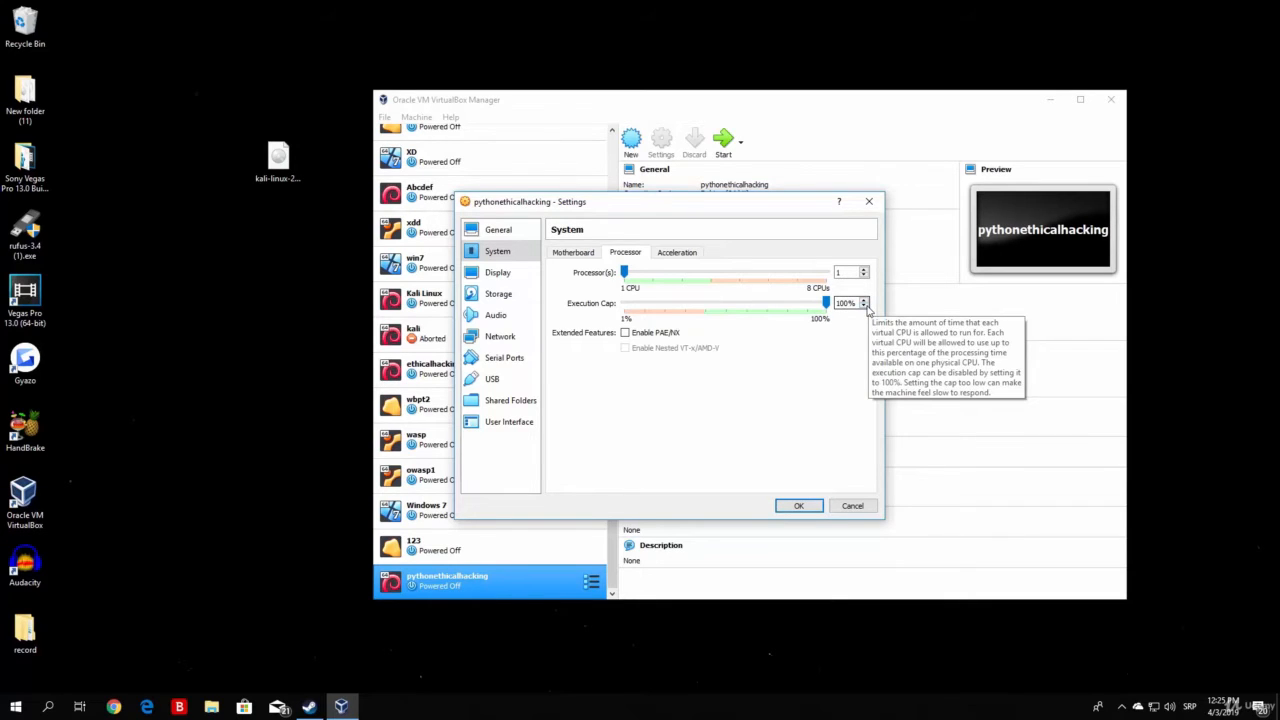
Check the Acceleration tab, return to Motherboard, and move on to Display settings
{"action": "left_click", "coordinate": [677, 254]}
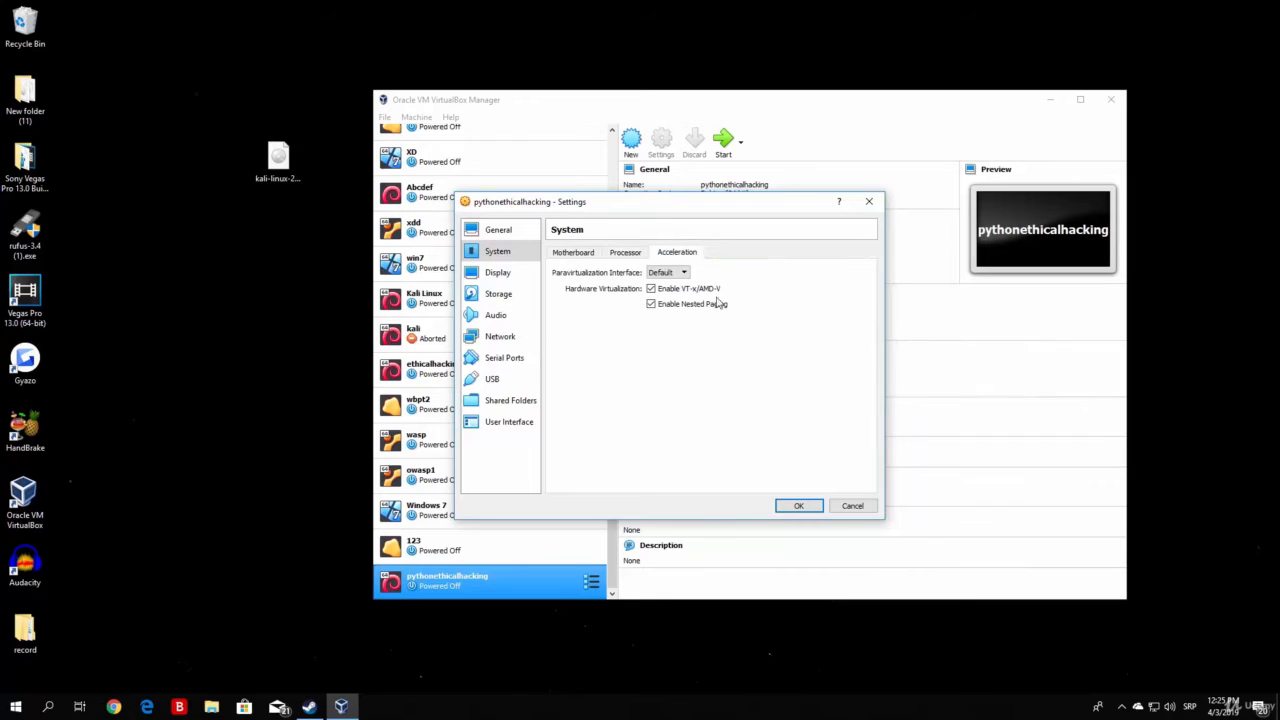
{"action": "left_click", "coordinate": [624, 253]}
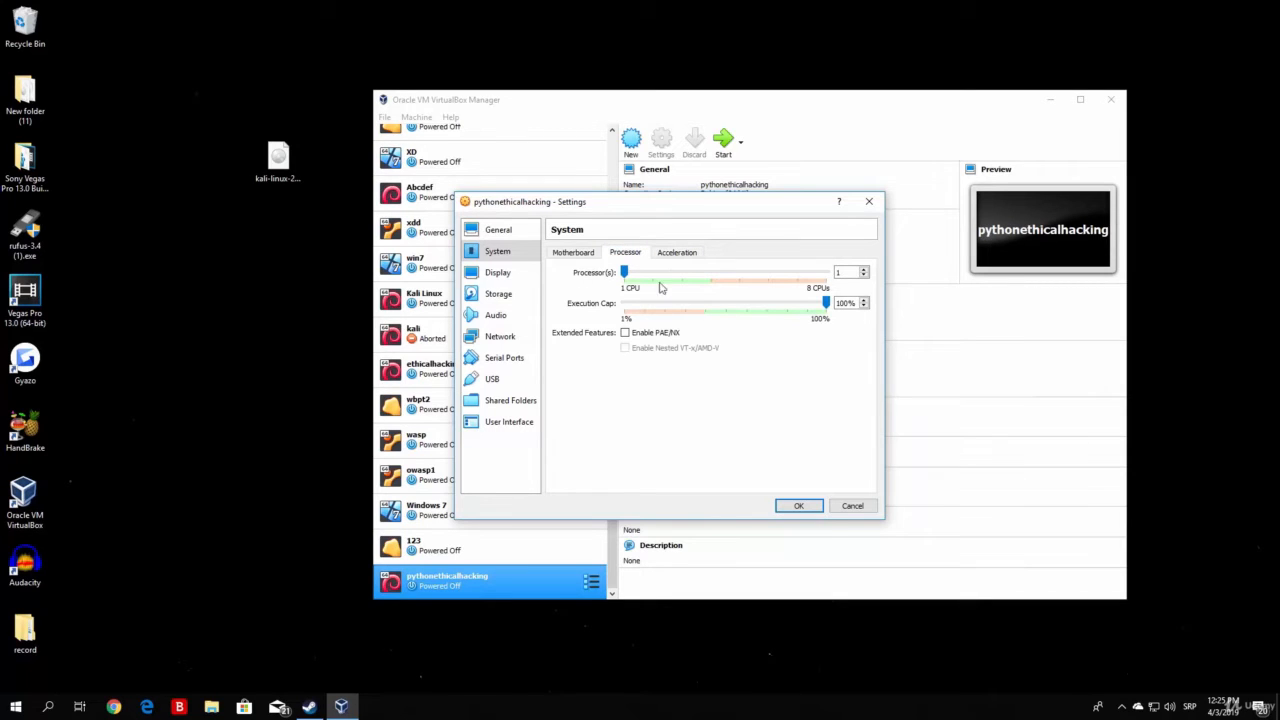
{"action": "left_click", "coordinate": [570, 253]}
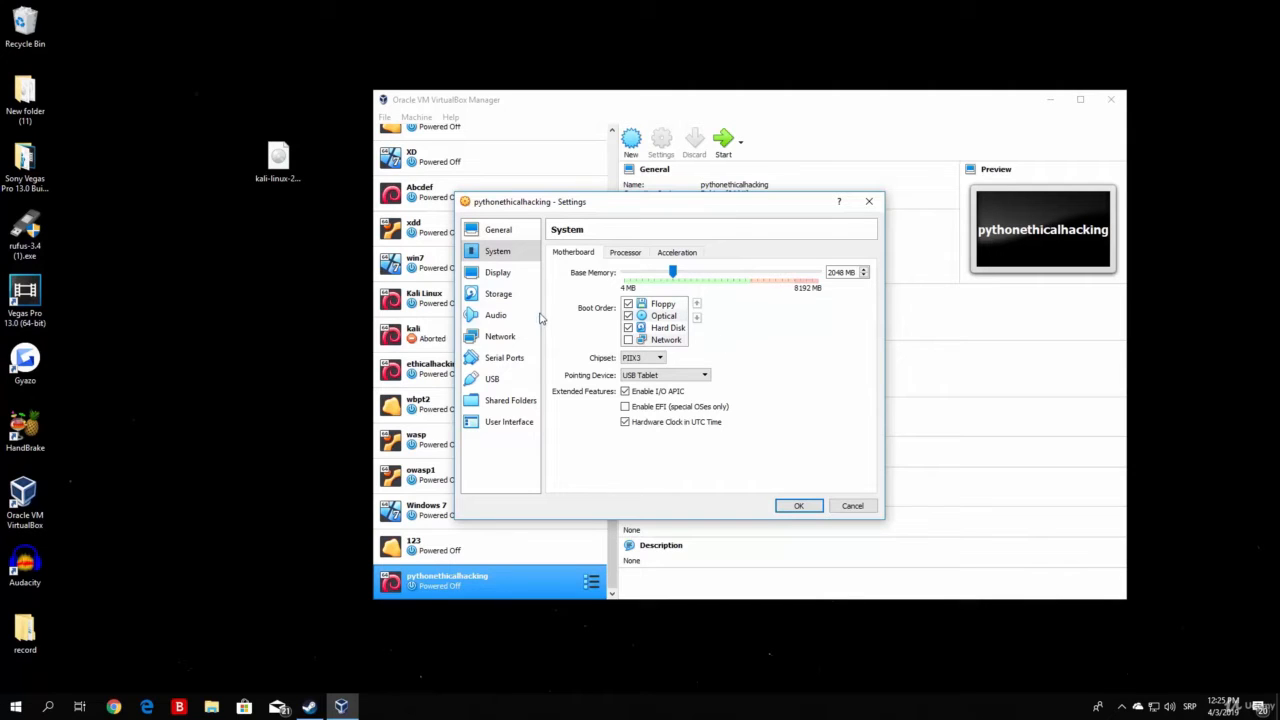
{"action": "left_click", "coordinate": [510, 284]}
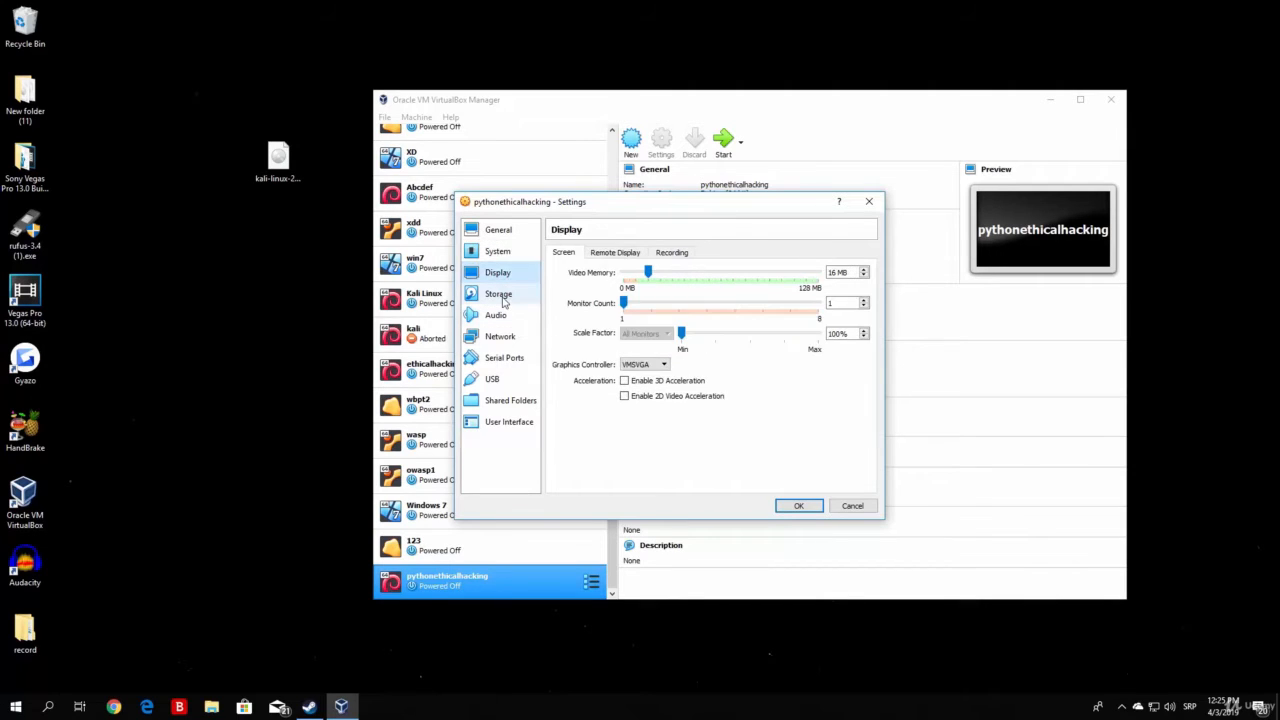
Remove the Empty optical drive from the IDE controller in Storage settings
{"action": "left_click", "coordinate": [504, 299]}
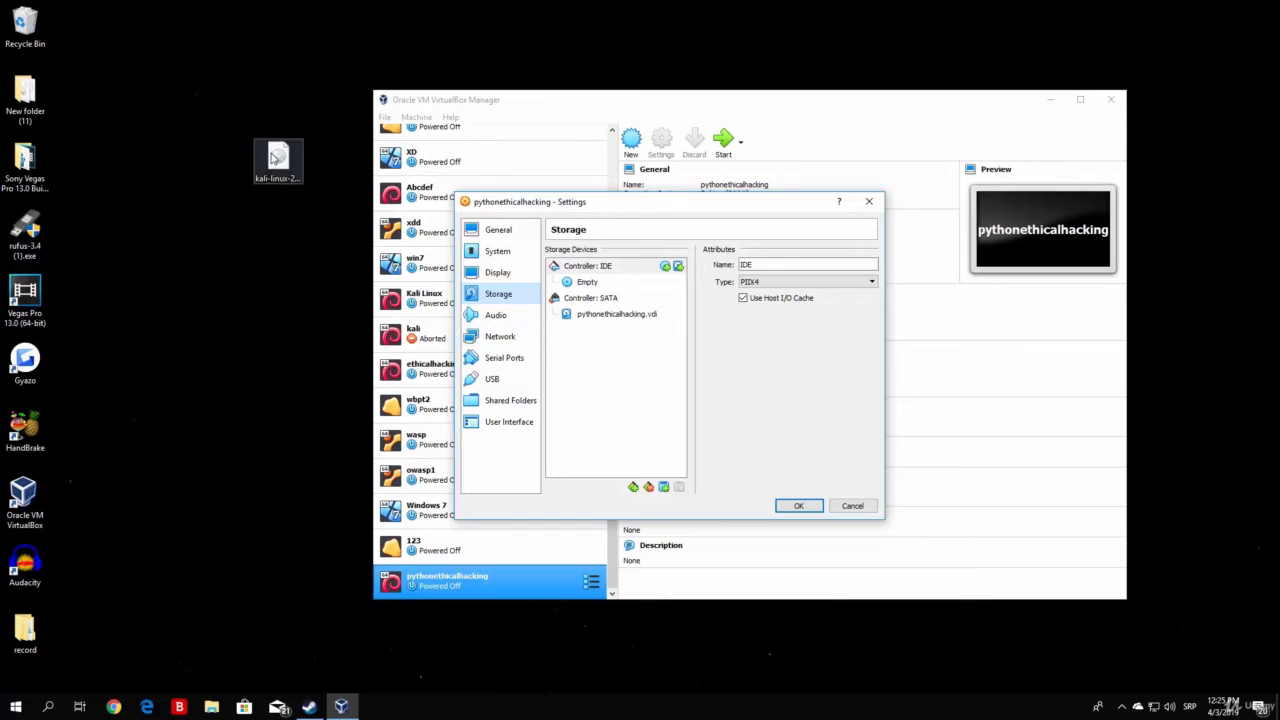
{"action": "left_click", "coordinate": [280, 170]}
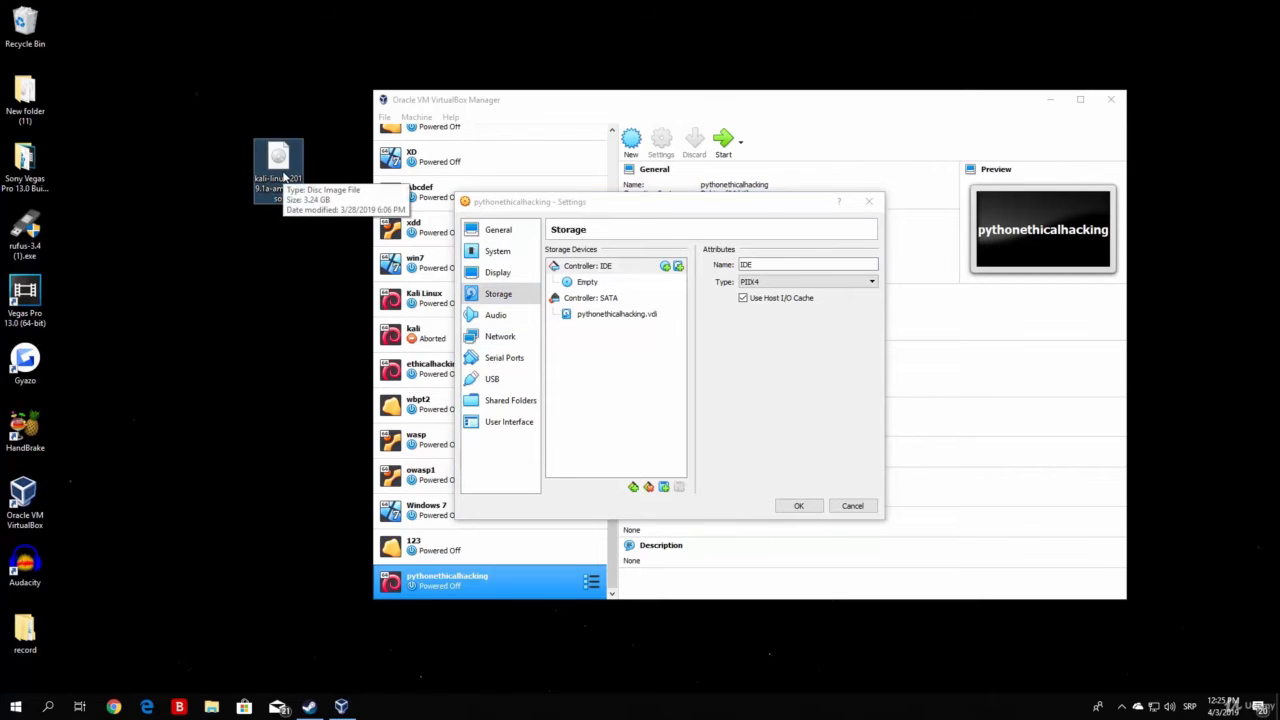
{"action": "right_click", "coordinate": [583, 285]}
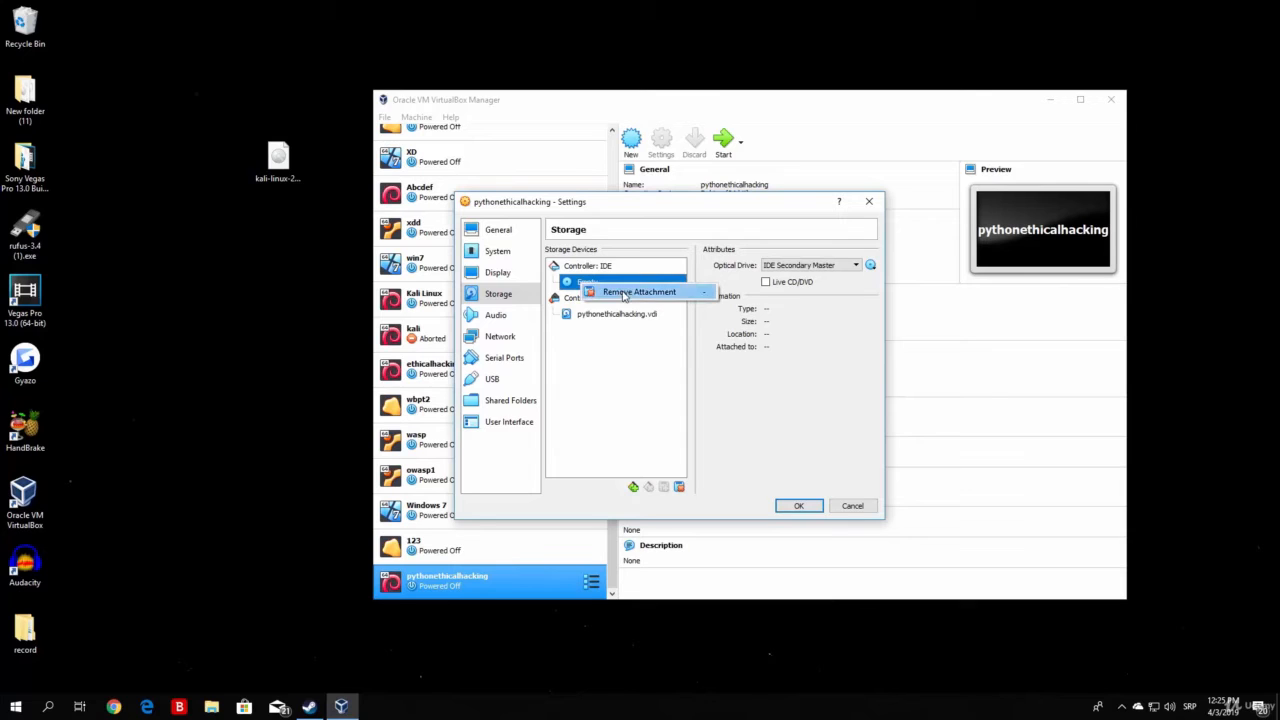
{"action": "left_click", "coordinate": [624, 293]}
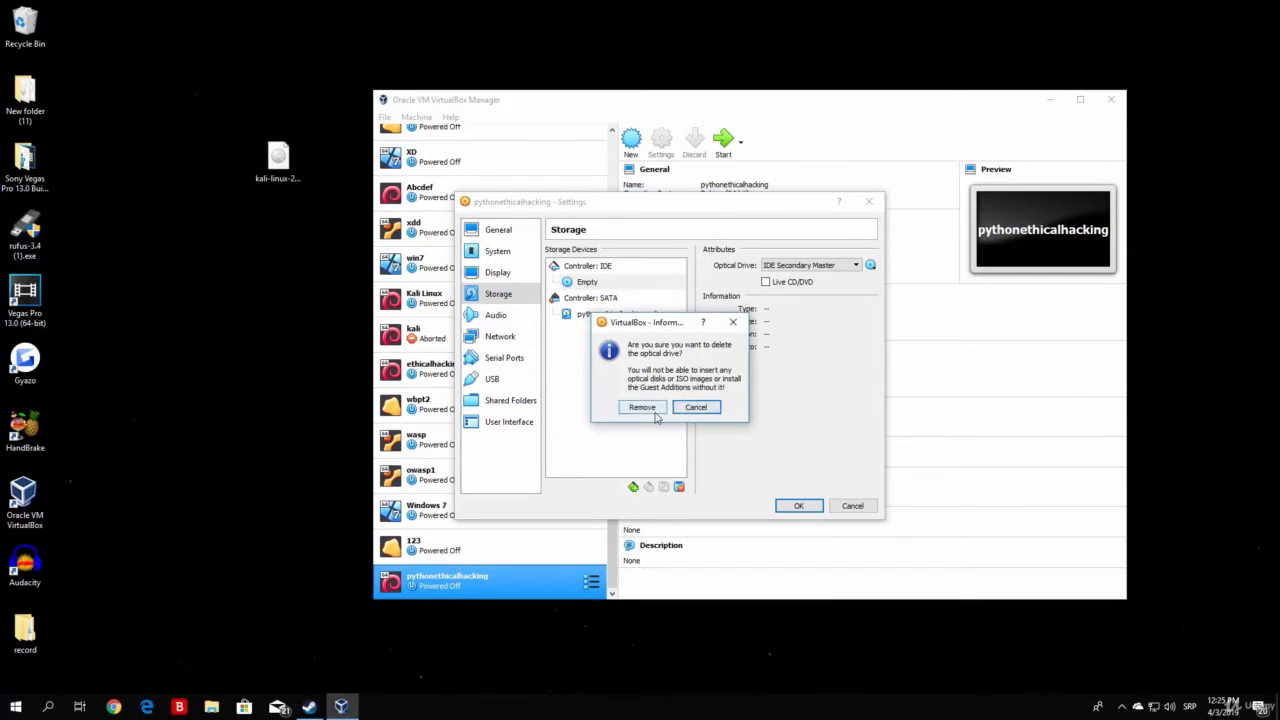
{"action": "left_click", "coordinate": [647, 411]}
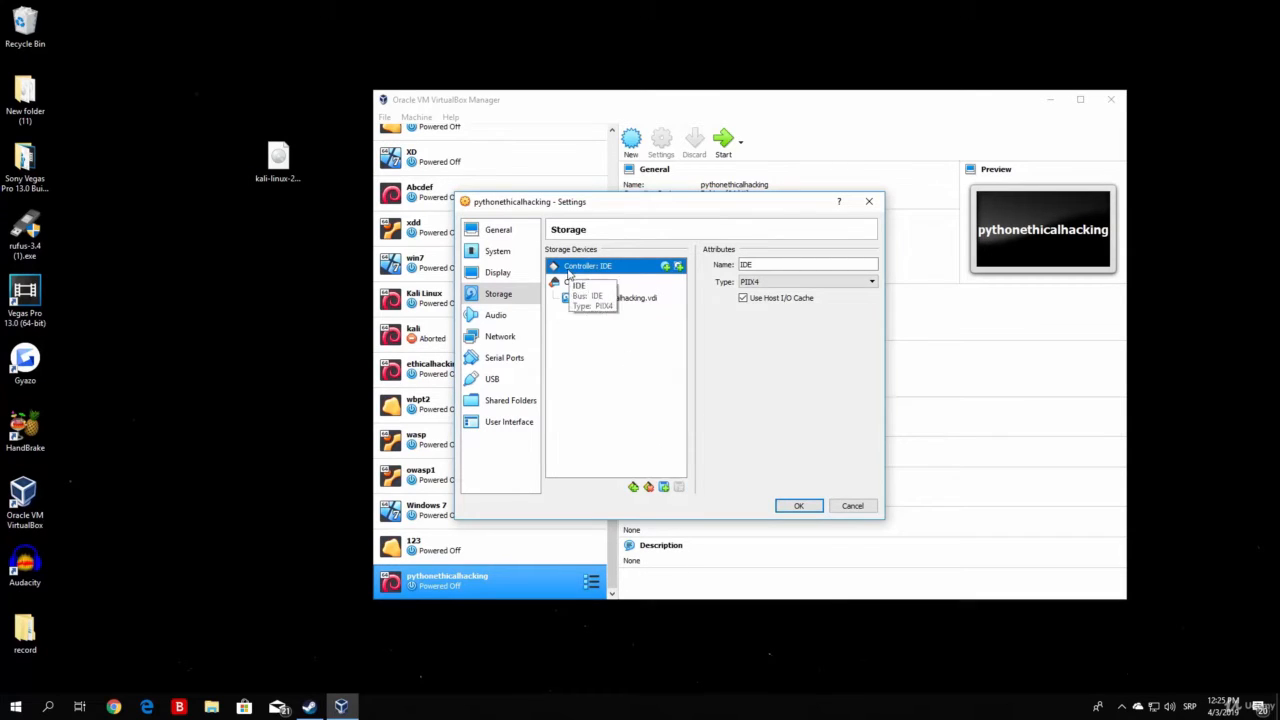
Add a new optical drive to Controller: IDE and browse for a disk image file
{"action": "left_click", "coordinate": [665, 267]}
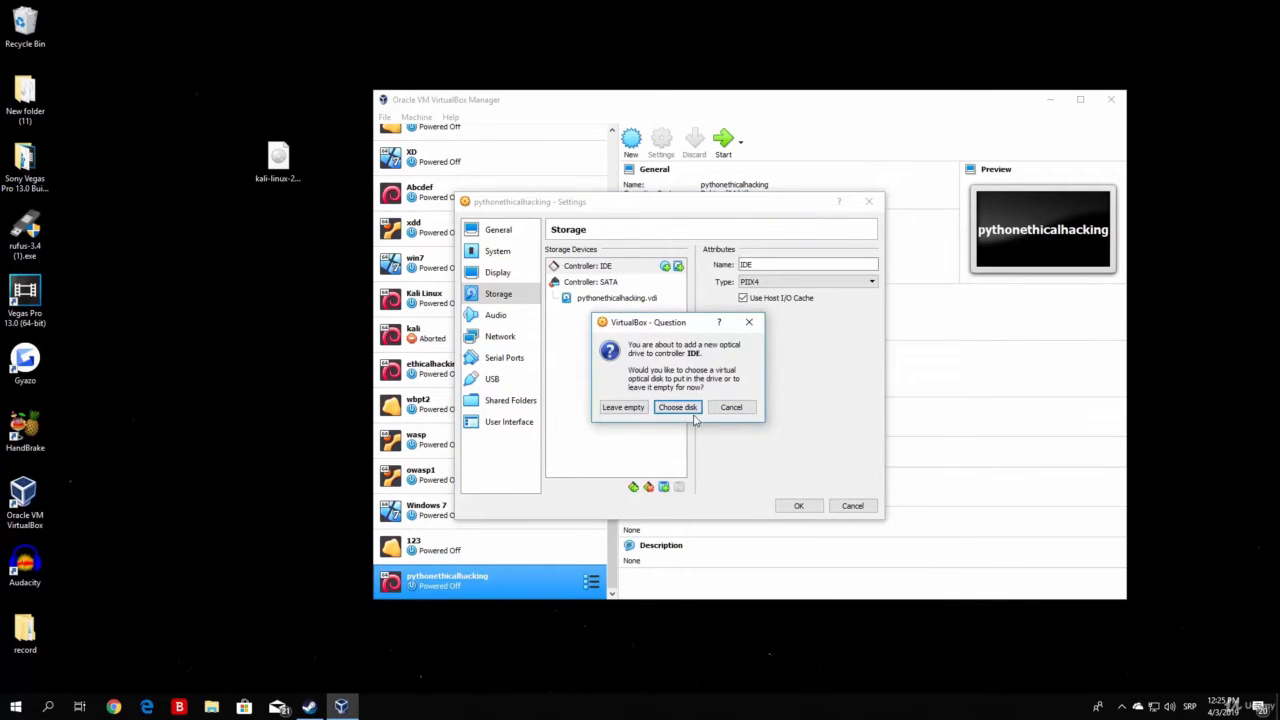
{"action": "left_click", "coordinate": [690, 409]}
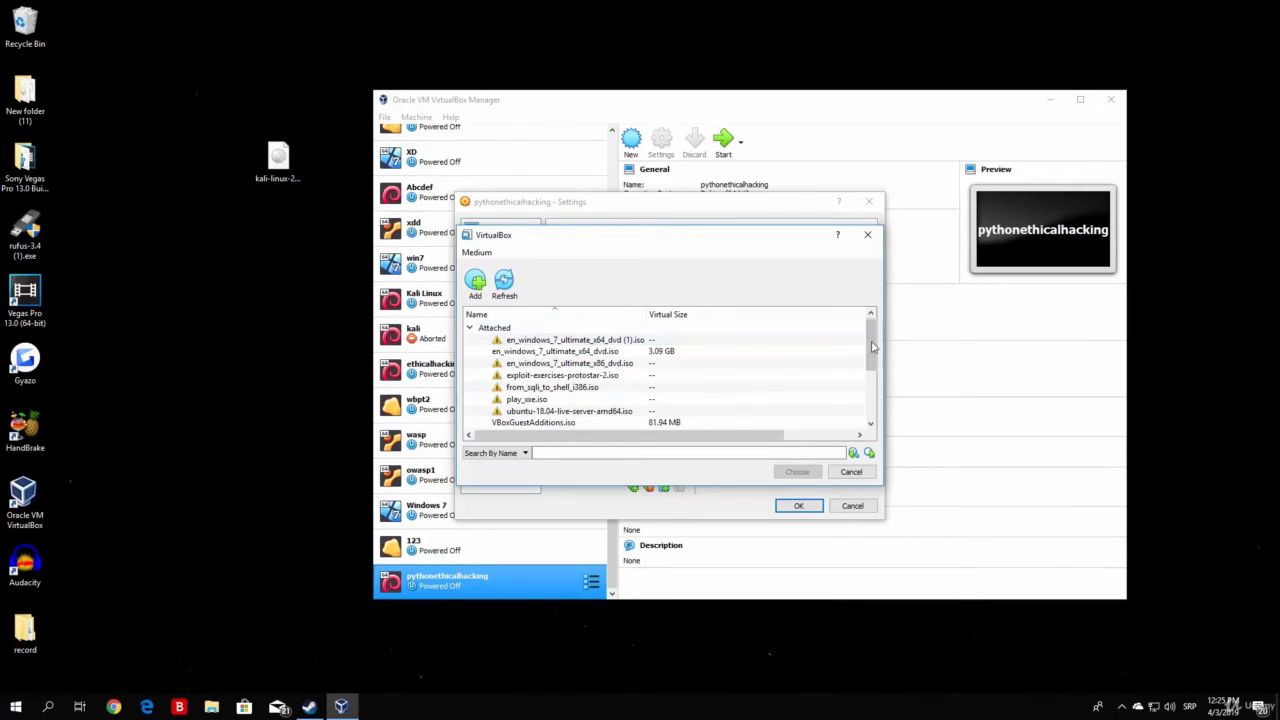
{"action": "mouse_move", "coordinate": [872, 350]}
{"action": "left_mouse_down"}
{"action": "mouse_move", "coordinate": [874, 397]}
{"action": "mouse_move", "coordinate": [874, 341]}
{"action": "left_mouse_up"}
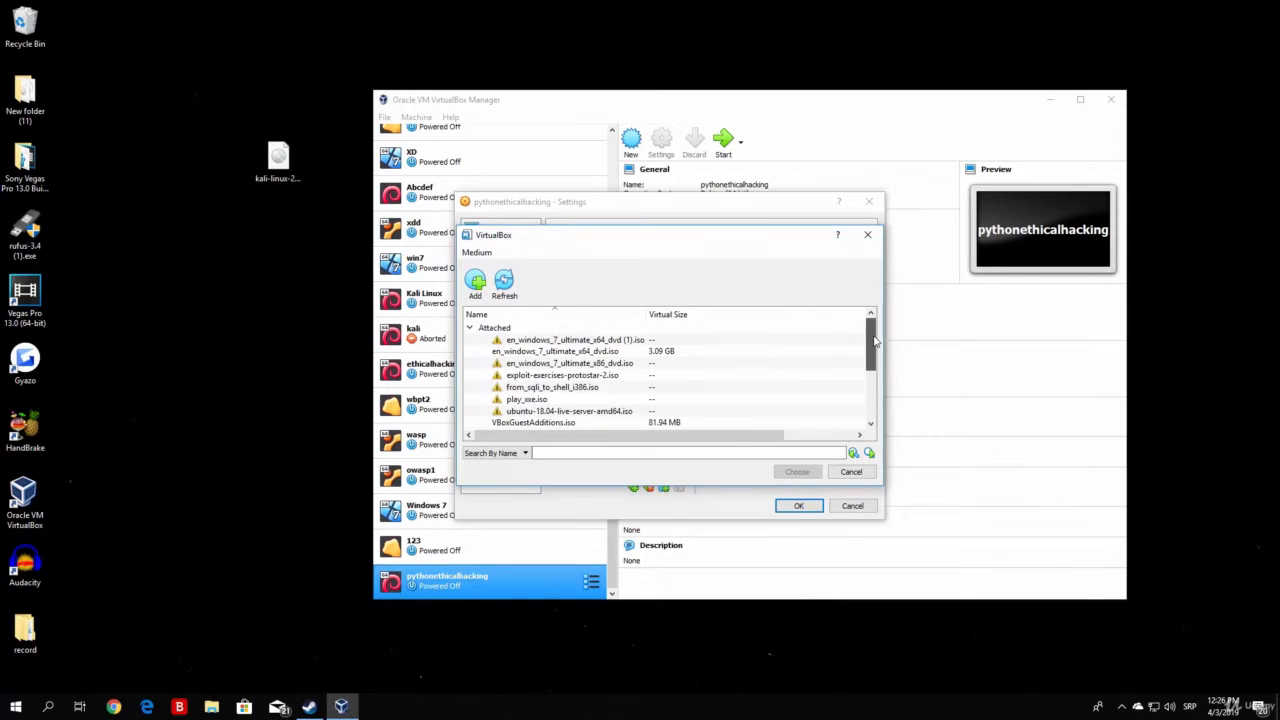
{"action": "left_click", "coordinate": [476, 288]}
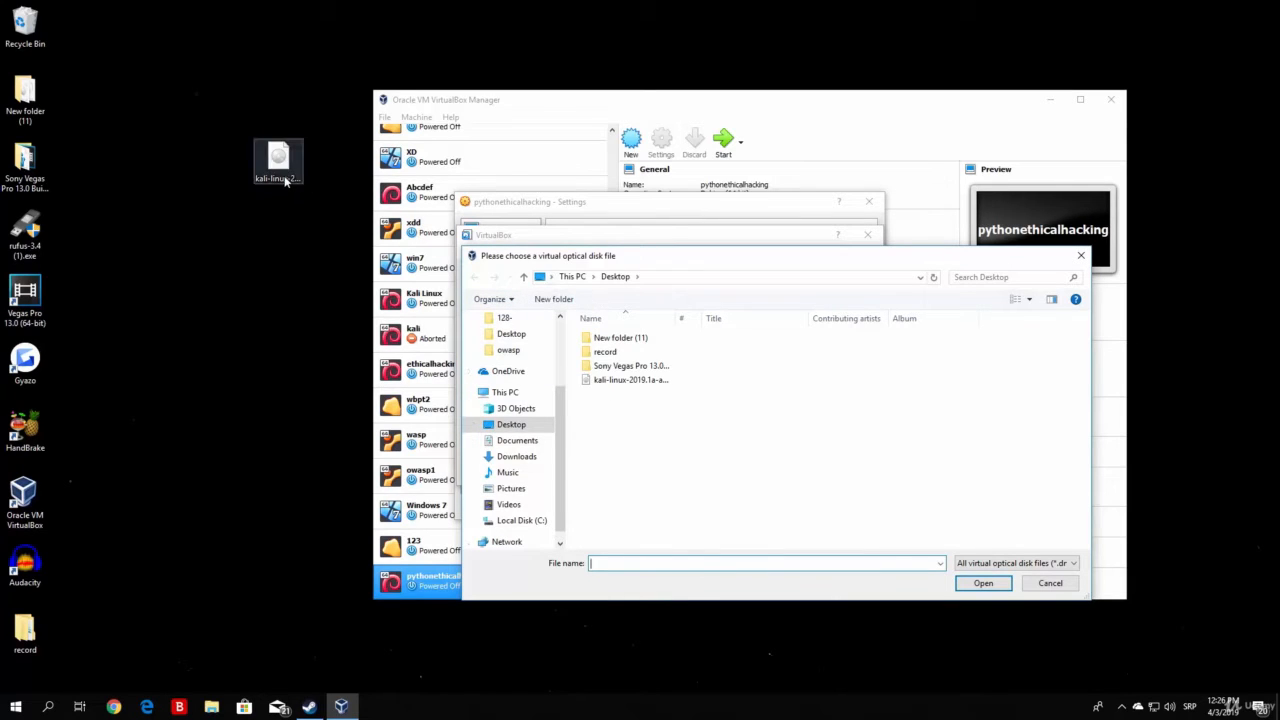
Add kali-linux-2019.1a-amd64.iso to the media list and attach it to the optical drive
{"action": "left_click", "coordinate": [283, 174]}
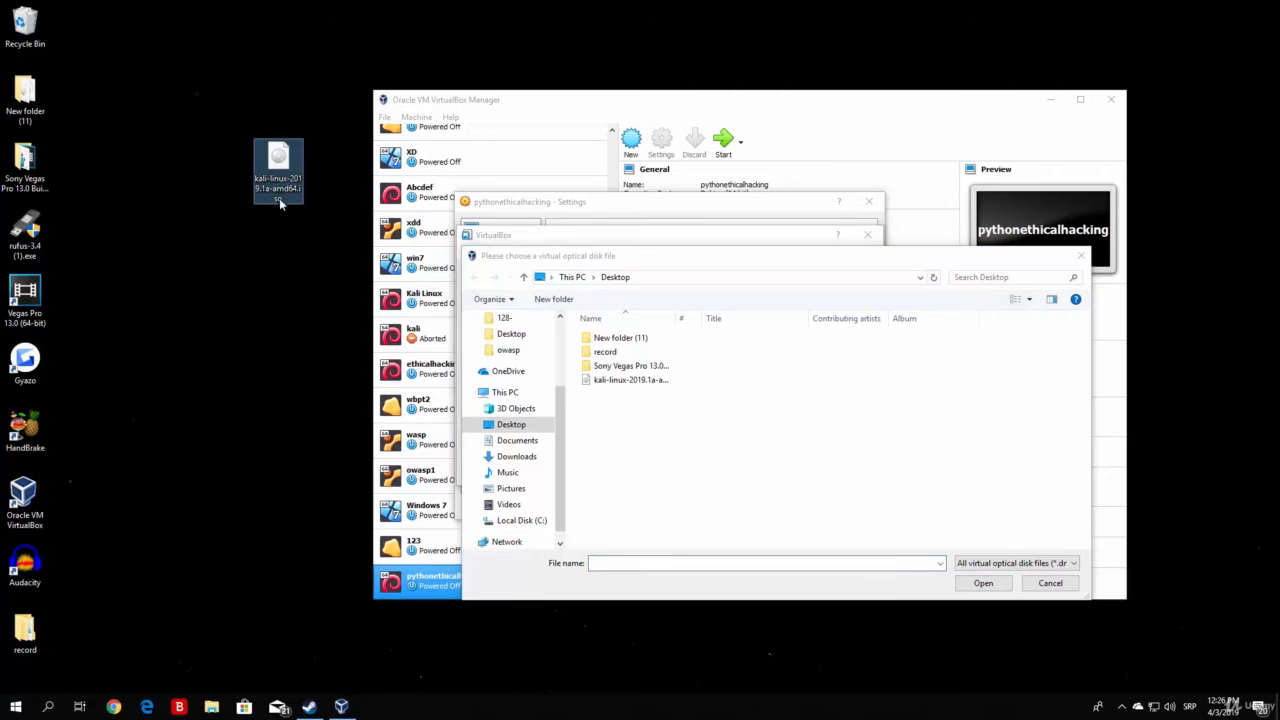
{"action": "left_click", "coordinate": [620, 386]}
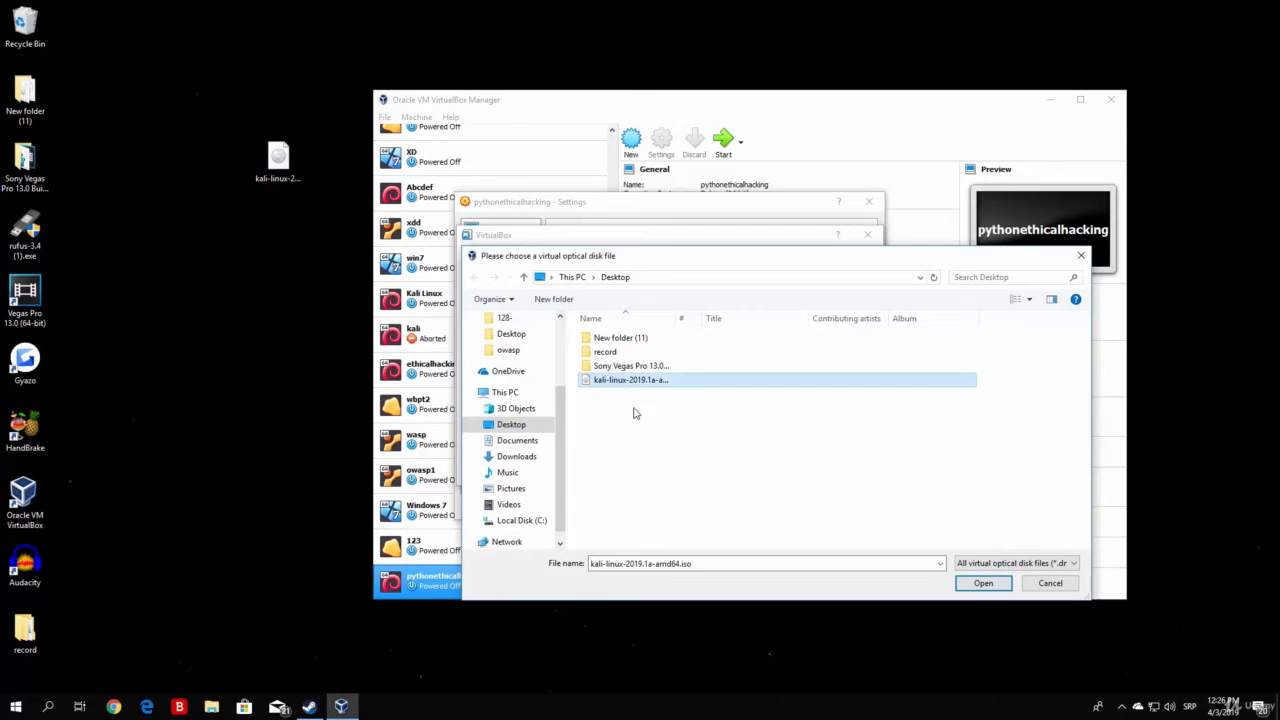
{"action": "left_click", "coordinate": [983, 583]}
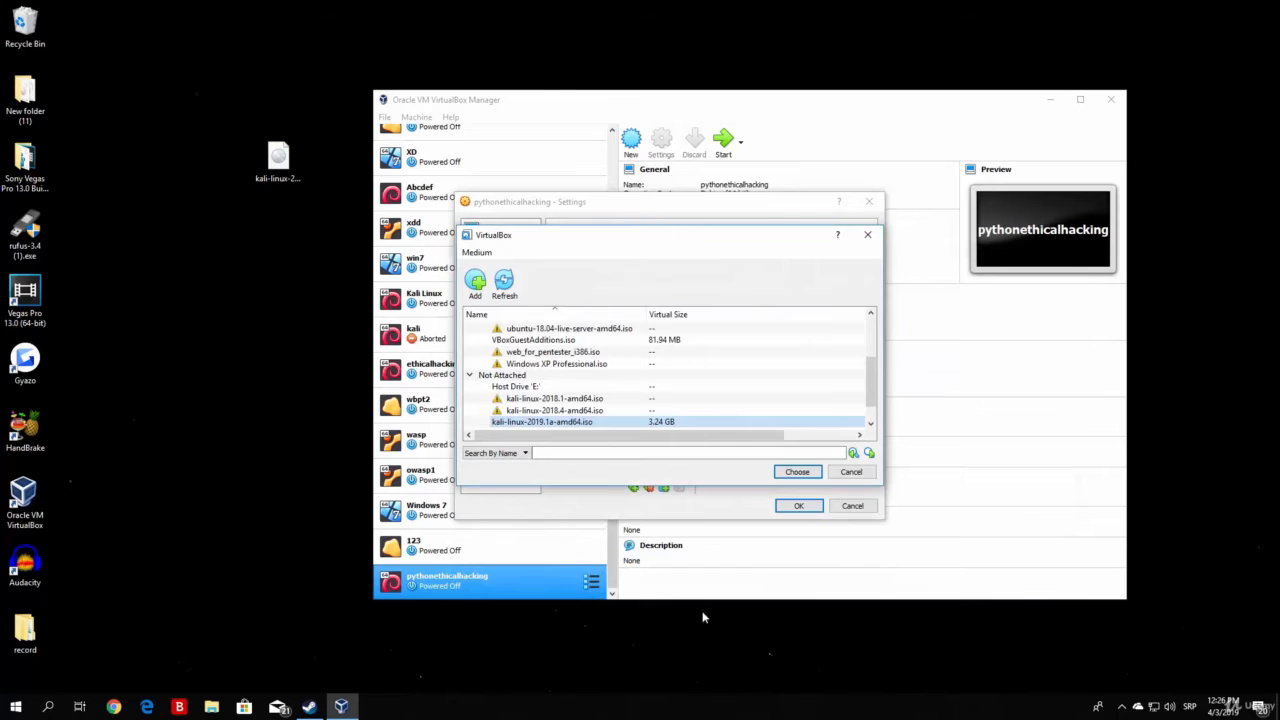
{"action": "double_click", "coordinate": [527, 422]}
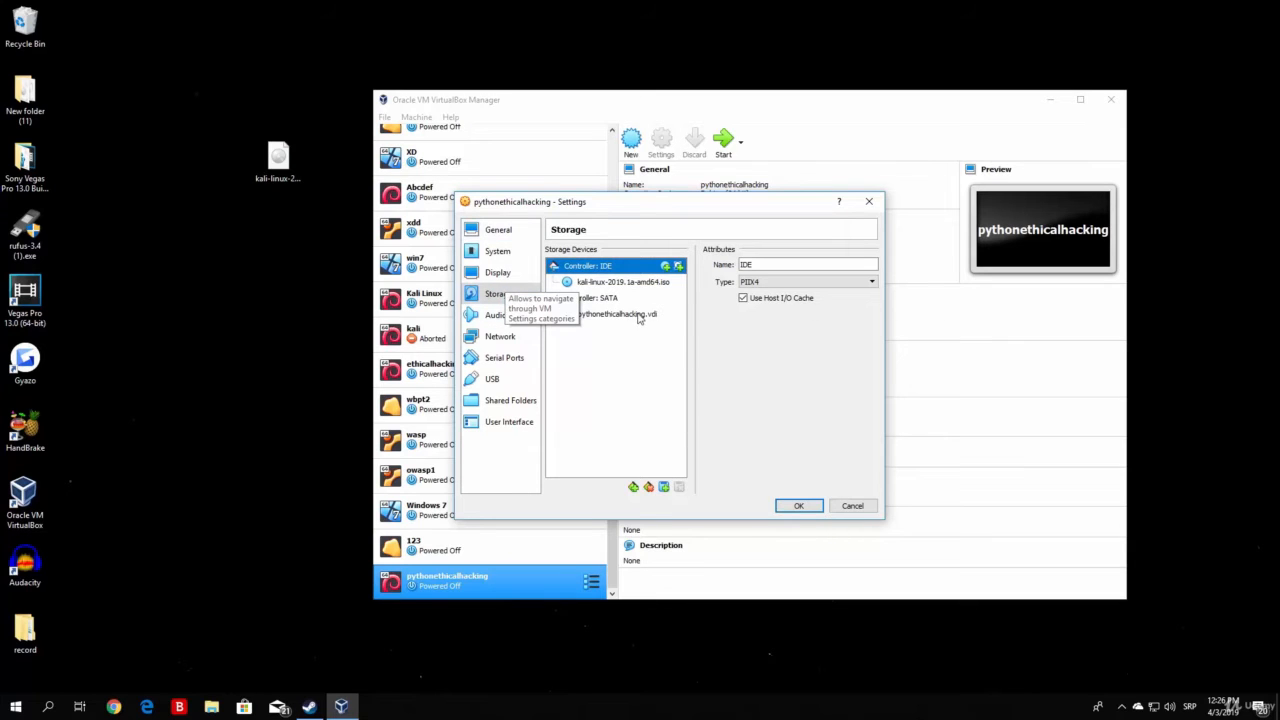
Save the settings with the Kali ISO attached and start the pythonethicalhacking VM
{"action": "left_click", "coordinate": [490, 338]}
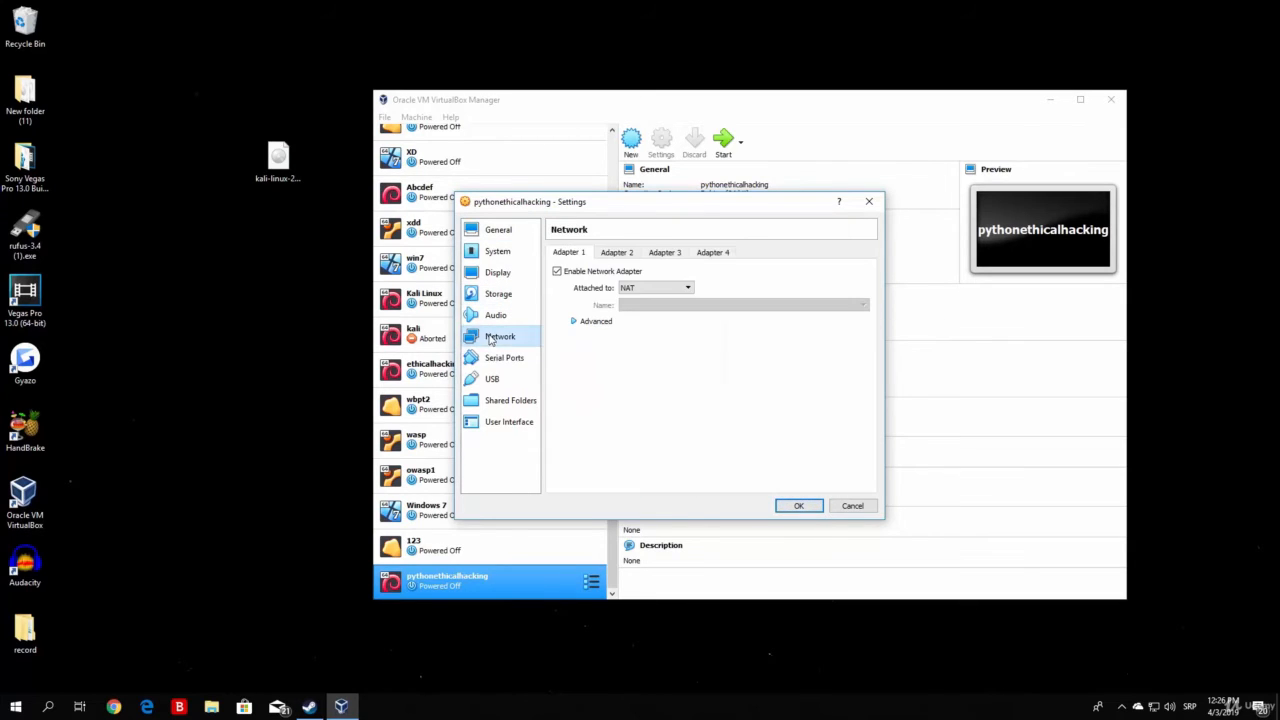
{"action": "left_click", "coordinate": [505, 294]}
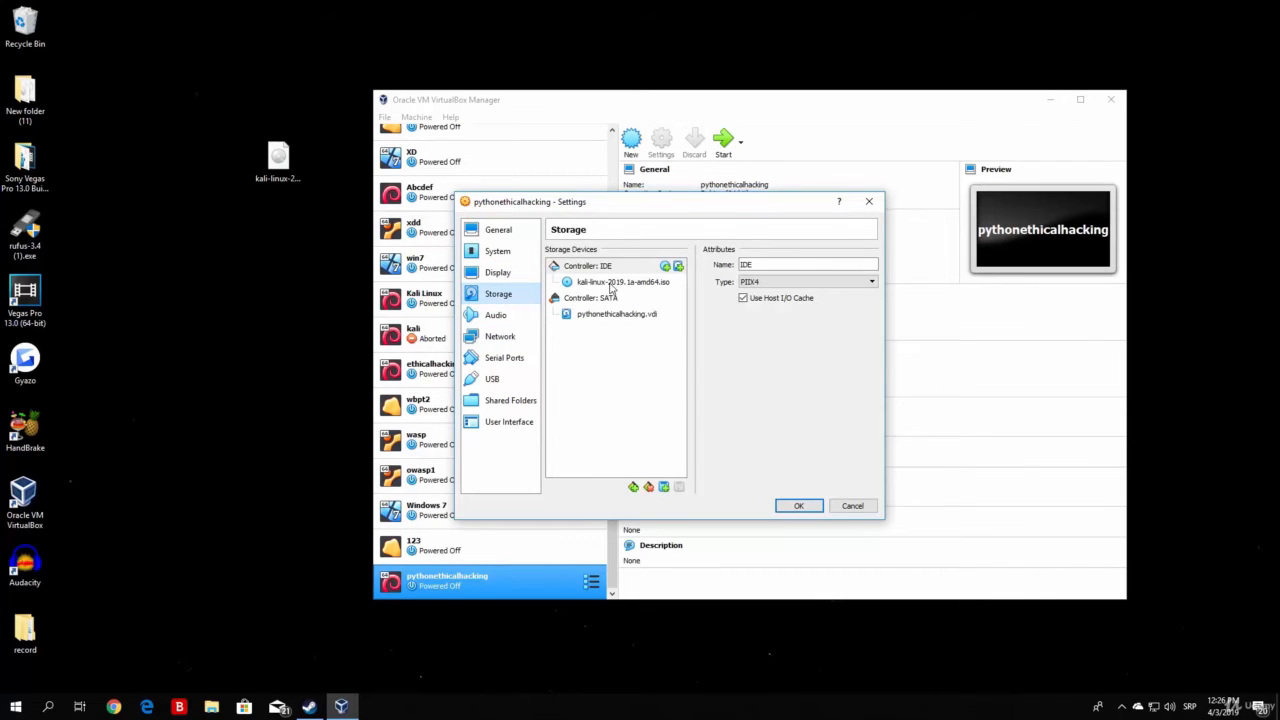
{"action": "left_click", "coordinate": [799, 506]}
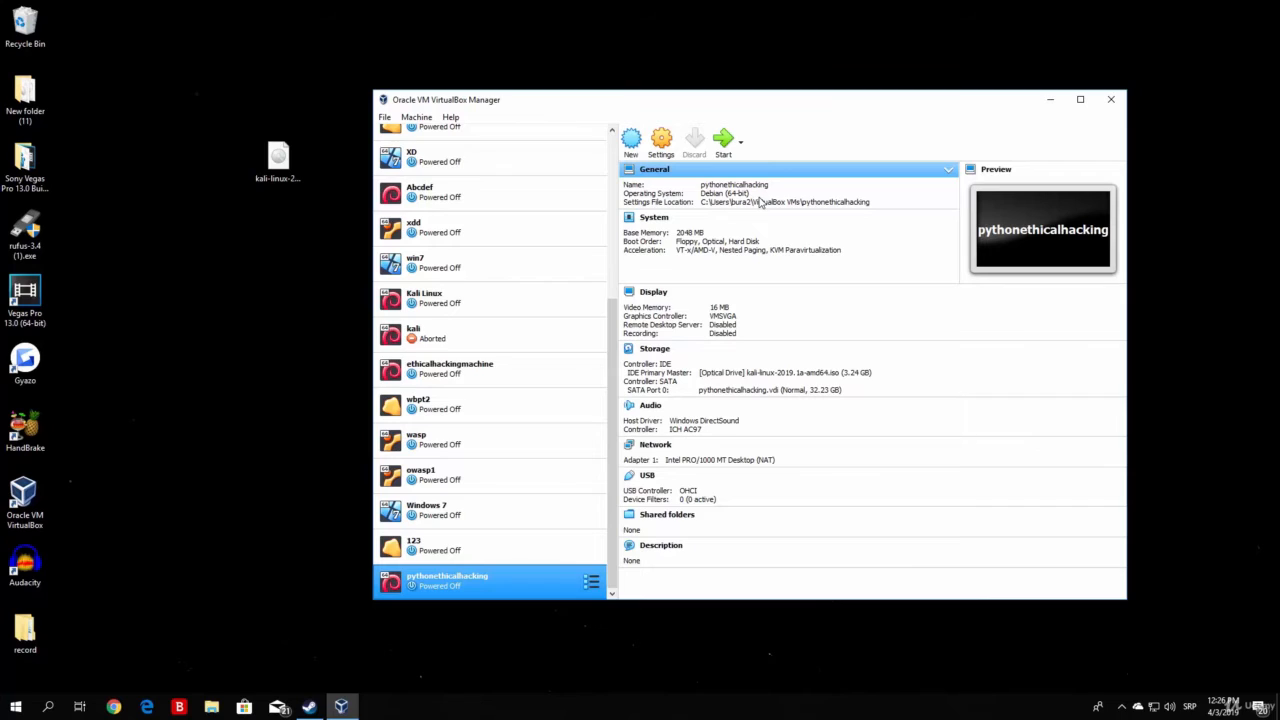
{"action": "left_click", "coordinate": [724, 141]}
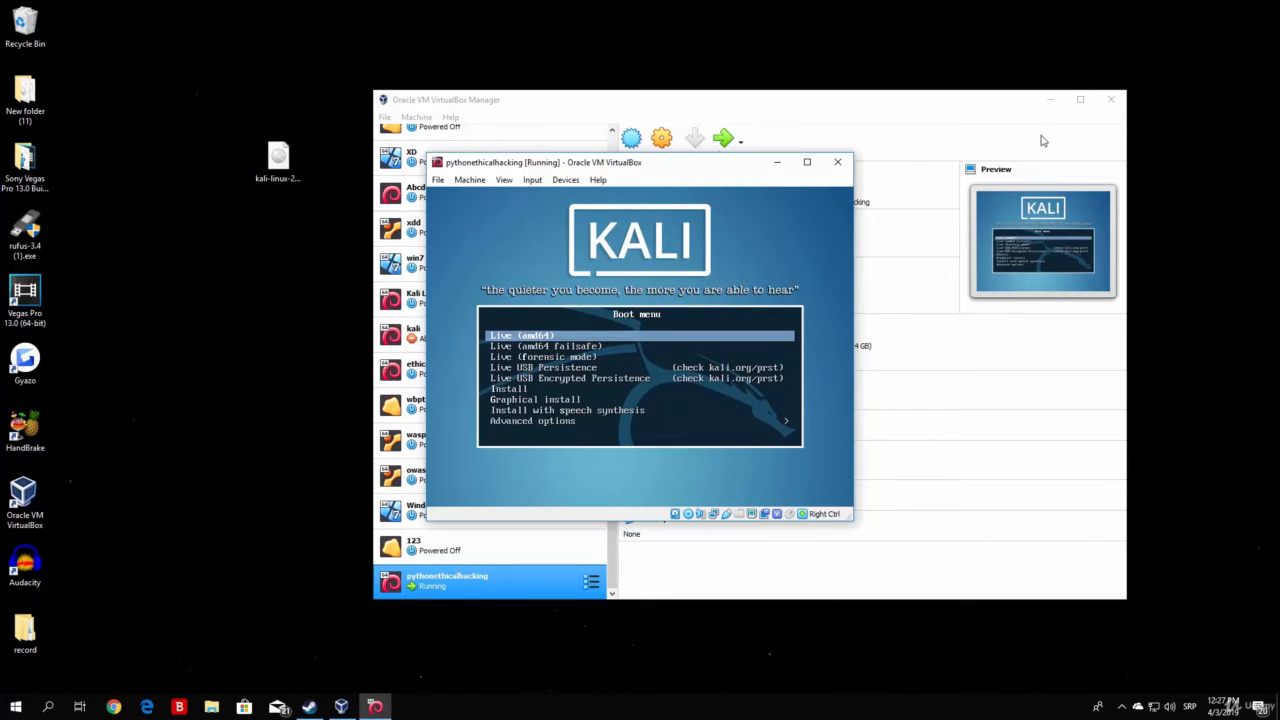
Hide the Manager and highlight the Install entry in the Kali boot menu
{"action": "left_click", "coordinate": [1050, 100]}
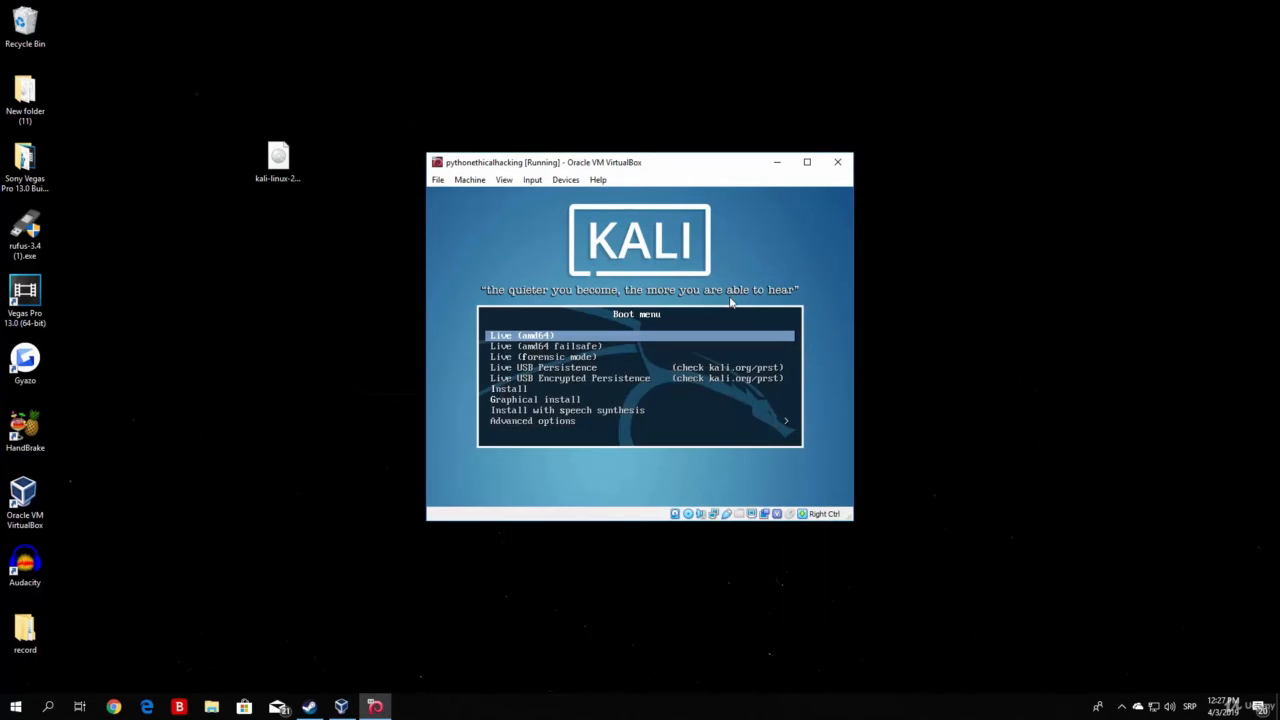
{"action": "key", "text": "Down"}
{"action": "key", "text": "Down"}
{"action": "key", "text": "Down"}
{"action": "key", "text": "Down"}
{"action": "key", "text": "Down"}
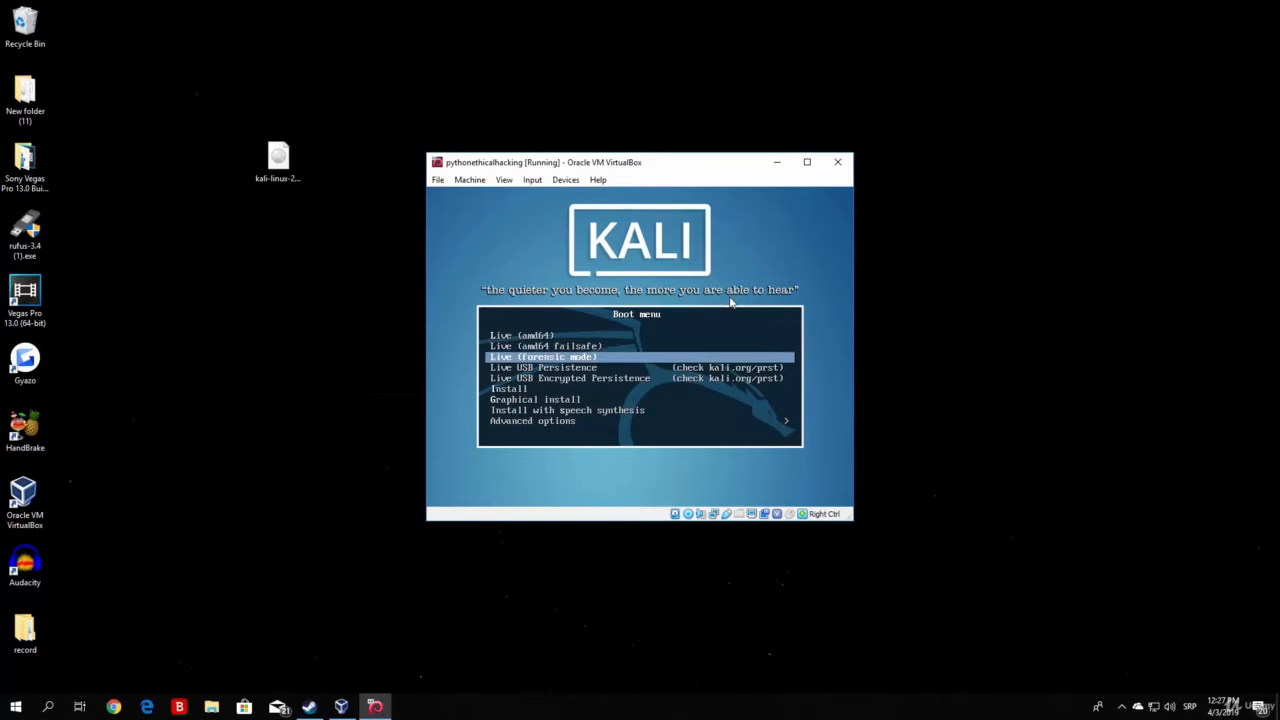
{"action": "key", "text": "Down"}
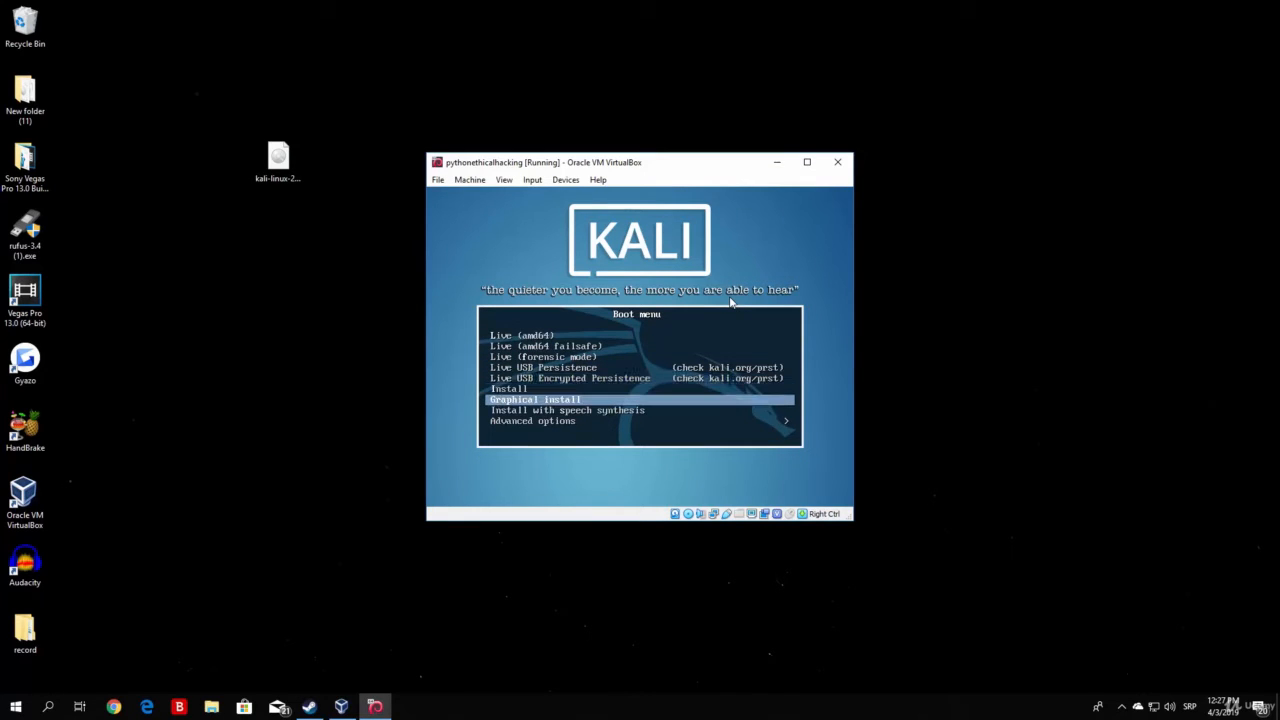
{"action": "key", "text": "Up"}
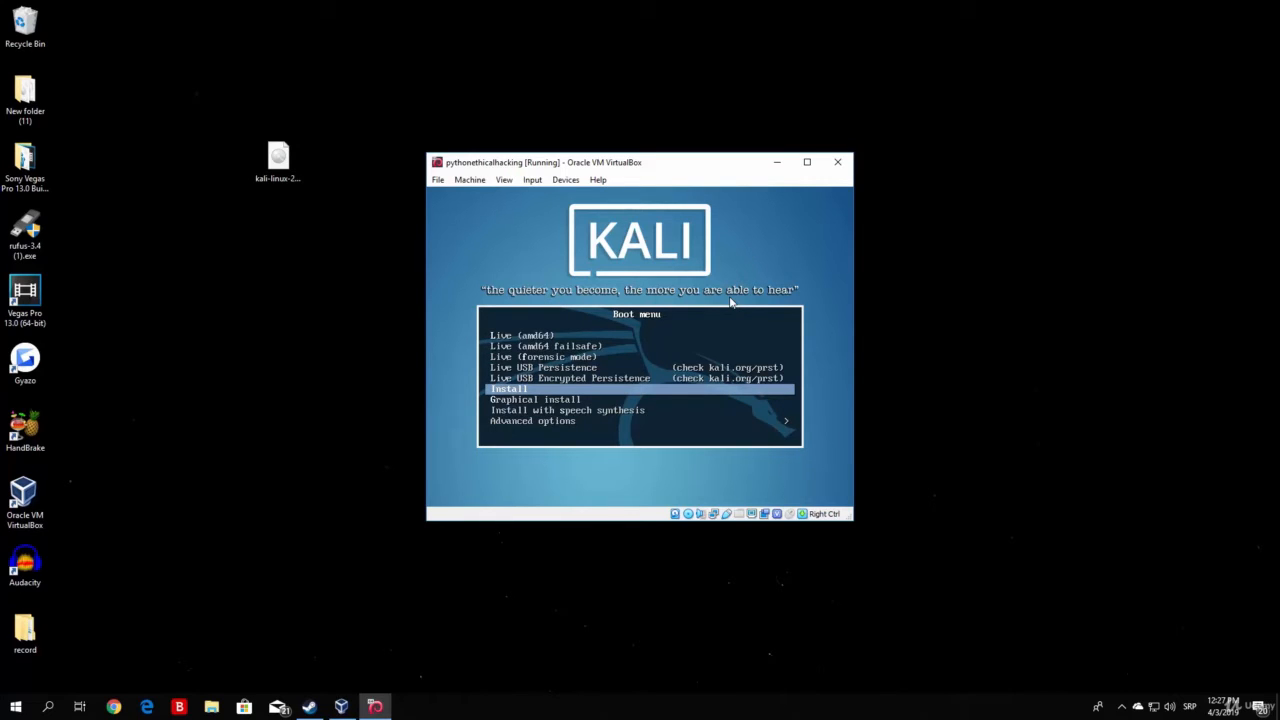
{"action": "key", "text": "Down"}
{"action": "key", "text": "Up"}
Maximize the VM window and launch the text-mode Install option
{"action": "left_click", "coordinate": [806, 163]}
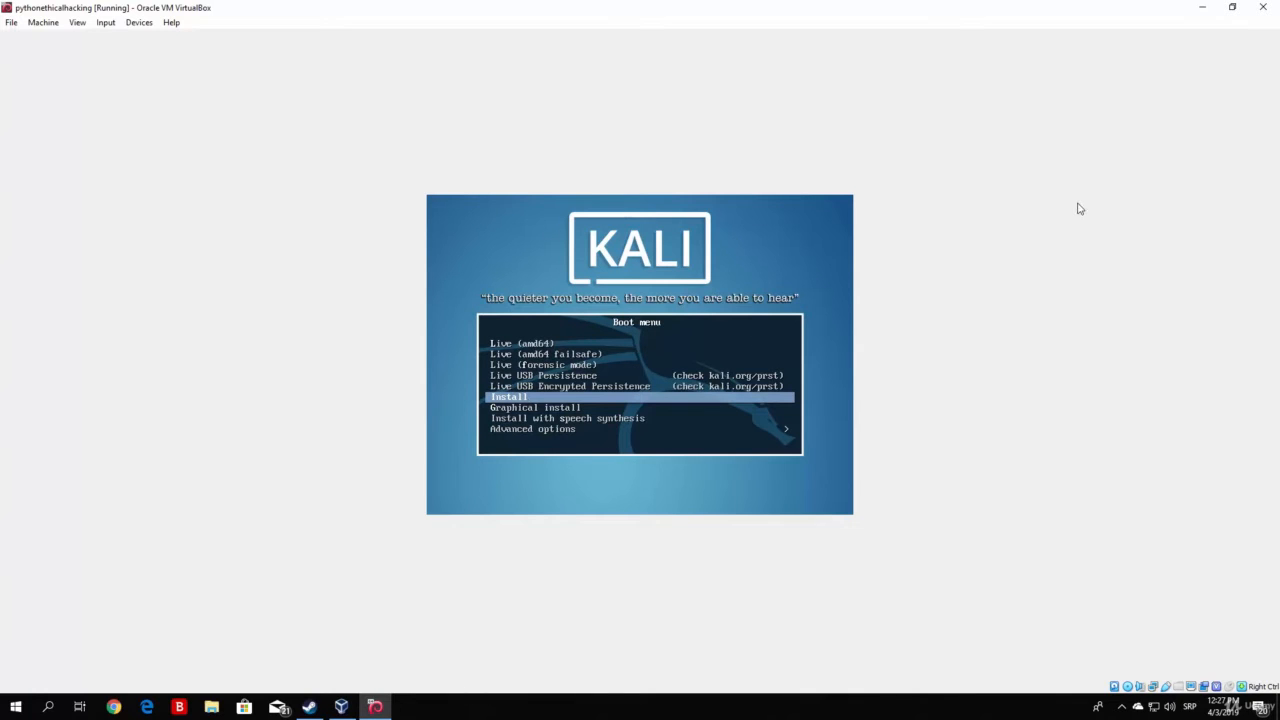
{"action": "key", "text": "Up"}
{"action": "key", "text": "Up"}
{"action": "key", "text": "Up"}
{"action": "key", "text": "Down"}
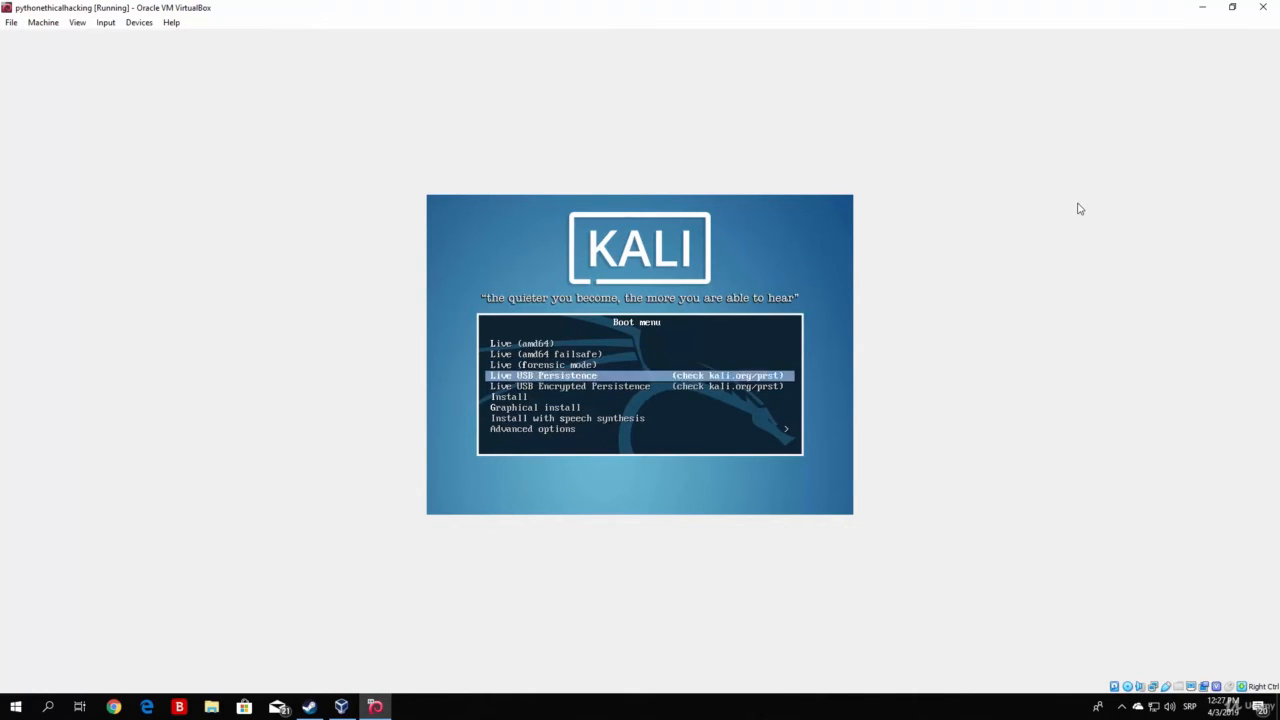
{"action": "key", "text": "Down"}
{"action": "key", "text": "Down"}
{"action": "key", "text": "Down"}
{"action": "key", "text": "Up"}
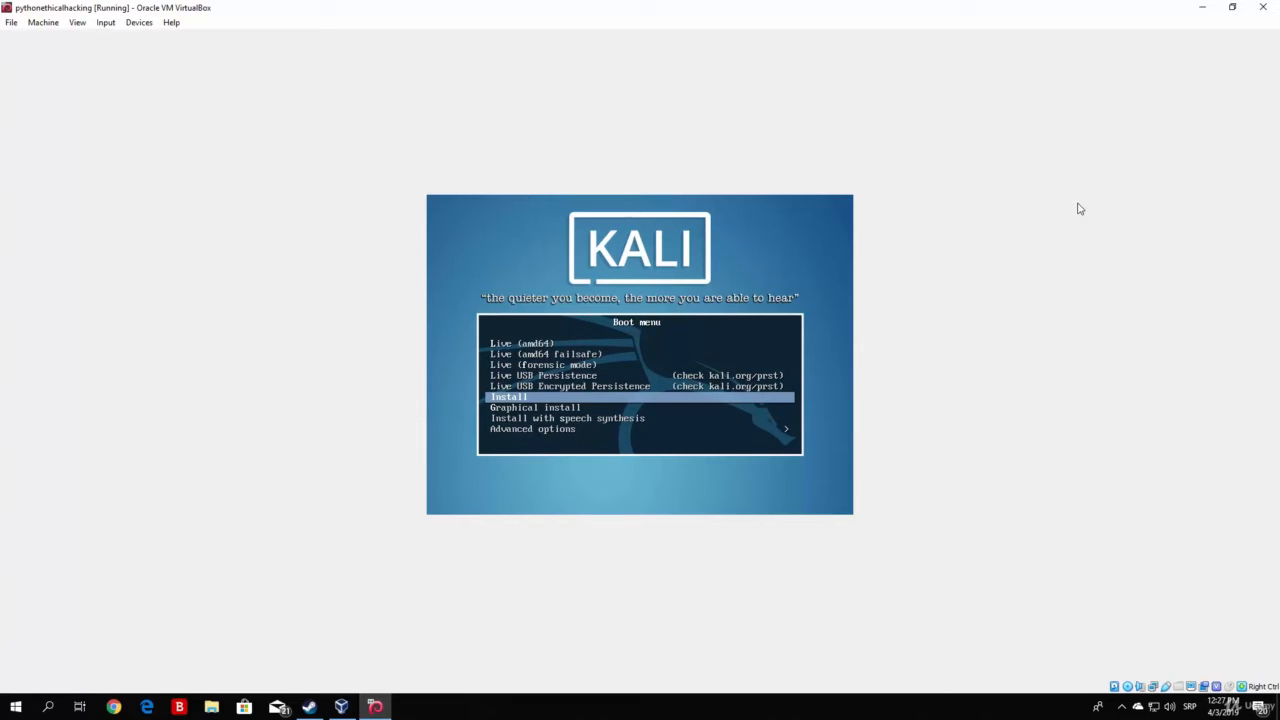
{"action": "key", "text": "Return"}
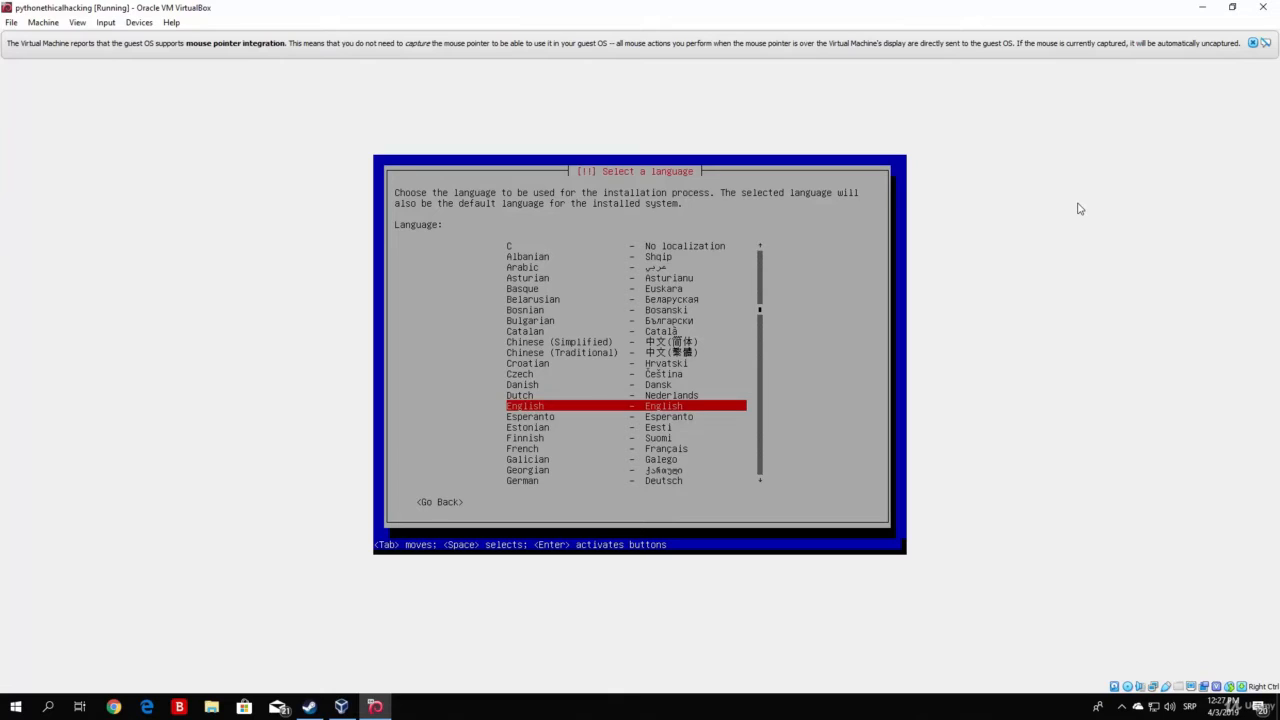
Dismiss the mouse-integration notice and pick English as the installer language
{"action": "left_click", "coordinate": [1253, 43]}
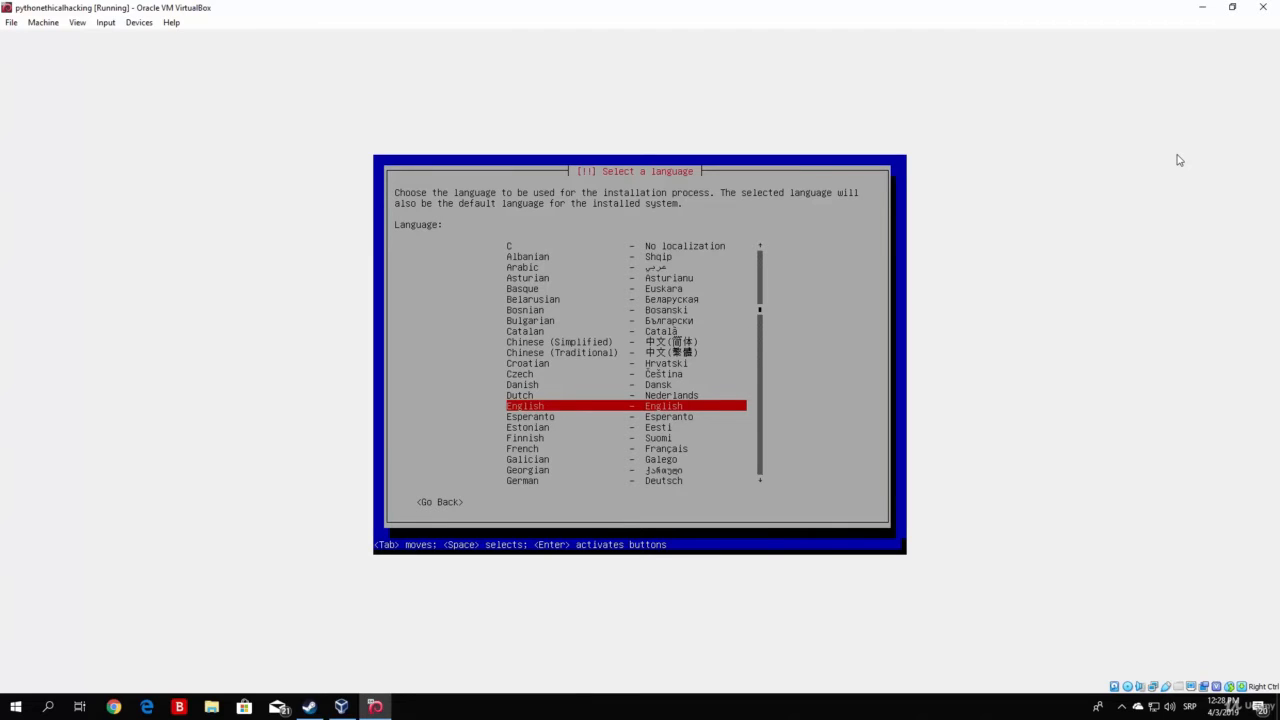
{"action": "key", "text": "Return"}
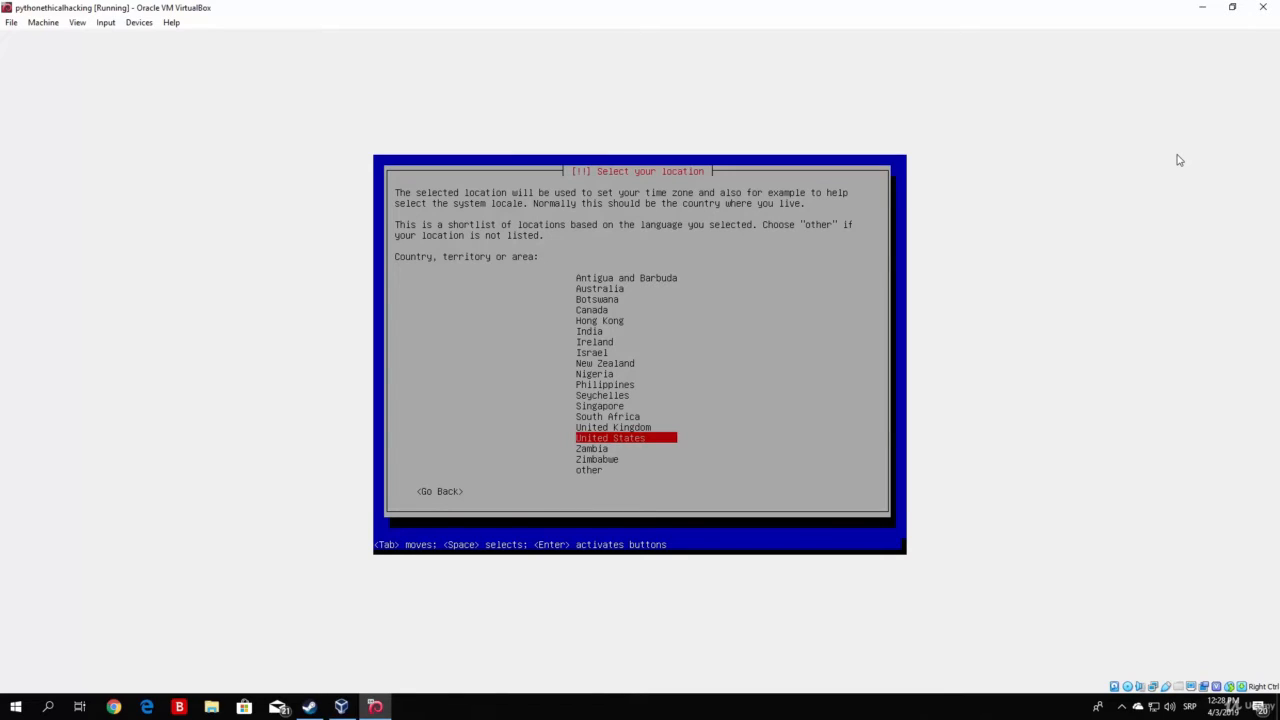
Confirm United States as the location and pick American English as the keymap
{"action": "key", "text": "Return"}
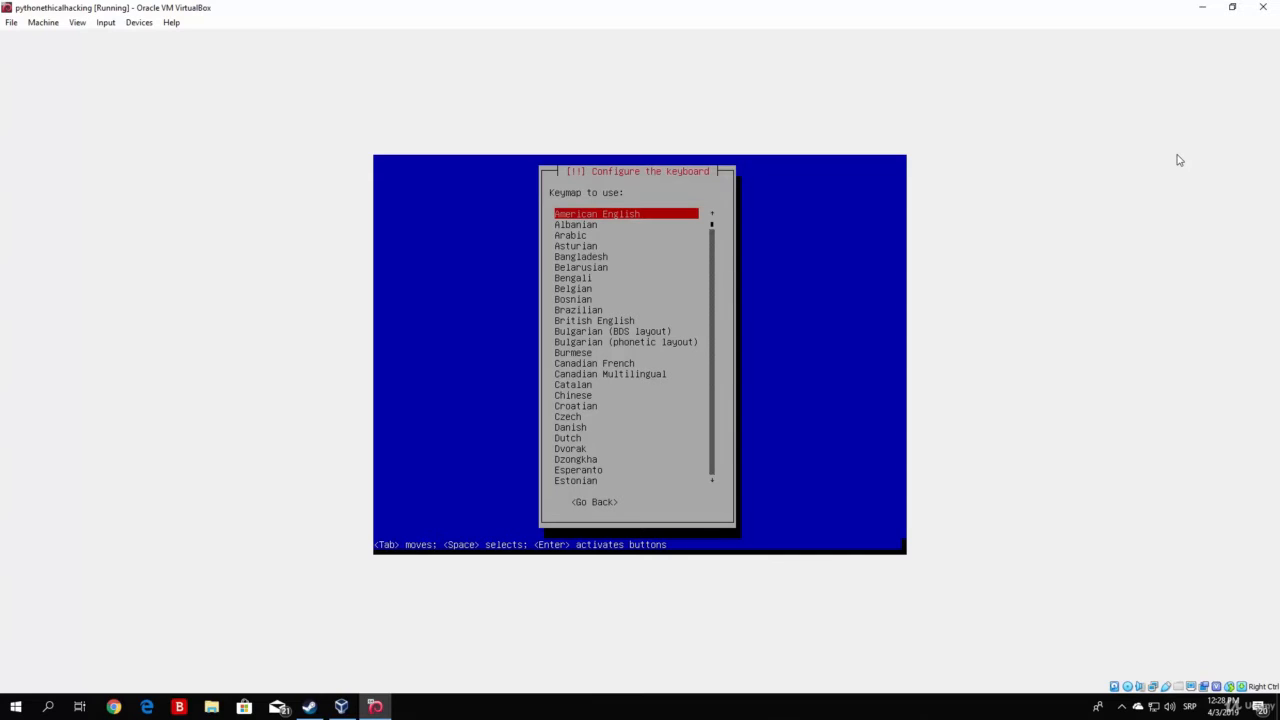
{"action": "key", "text": "Down"}
{"action": "key", "text": "Down"}
{"action": "key", "text": "Down"}
{"action": "key", "text": "Down"}
{"action": "key", "text": "Down"}
{"action": "key", "text": "Down"}
{"action": "key", "text": "Down"}
{"action": "key", "text": "Down"}
{"action": "key", "text": "Down"}
{"action": "key", "text": "Down"}
{"action": "key", "text": "Down"}
{"action": "key", "text": "Down"}
{"action": "key", "text": "Down"}
{"action": "key", "text": "Down"}
{"action": "key", "text": "Down"}
{"action": "key", "text": "Down"}
{"action": "key", "text": "Down"}
{"action": "key", "text": "Down"}
{"action": "key", "text": "Down"}
{"action": "key", "text": "Down"}
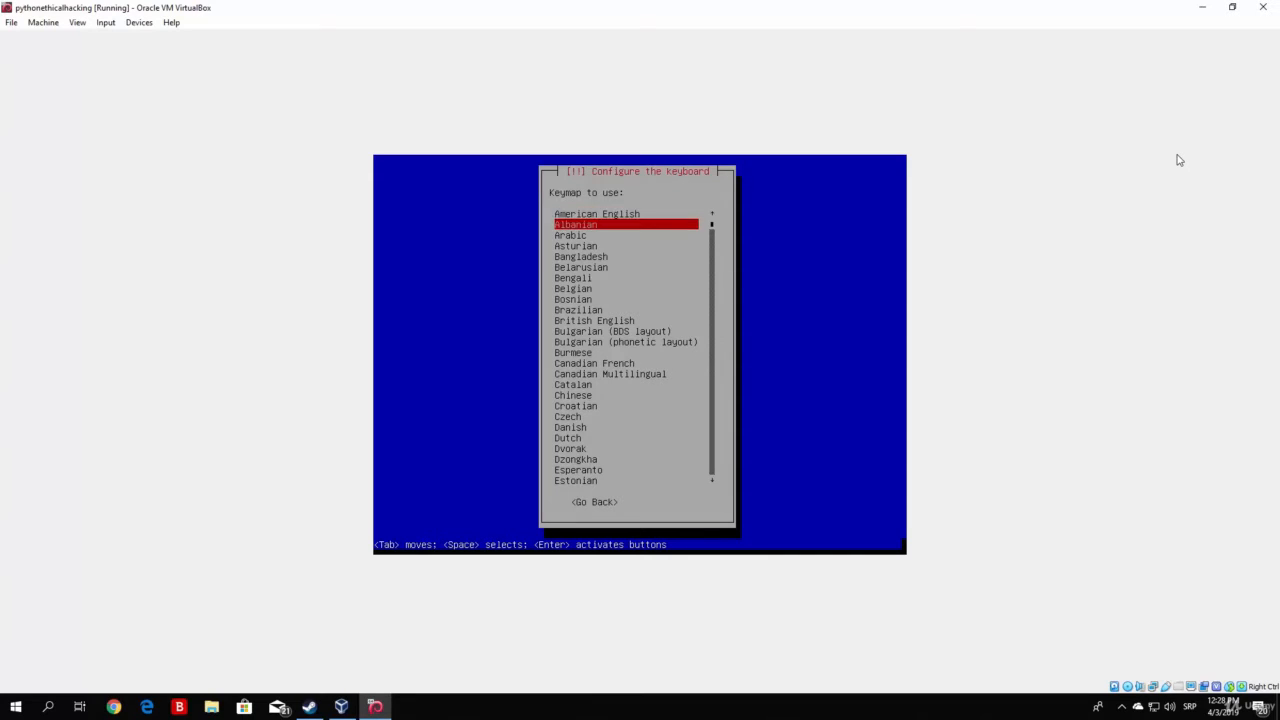
{"action": "key", "text": "Down"}
{"action": "key", "text": "Down"}
{"action": "key", "text": "Down"}
{"action": "key", "text": "Down"}
{"action": "key", "text": "Down"}
{"action": "key", "text": "Down"}
{"action": "key", "text": "Down"}
{"action": "key", "text": "Down"}
{"action": "key", "text": "Down"}
{"action": "key", "text": "Down"}
{"action": "key", "text": "Down"}
{"action": "key", "text": "Down"}
{"action": "key", "text": "Down"}
{"action": "key", "text": "Down"}
{"action": "key", "text": "Down"}
{"action": "key", "text": "Down"}
{"action": "key", "text": "Down"}
{"action": "key", "text": "Down"}
{"action": "key", "text": "Down"}
{"action": "key", "text": "Down"}
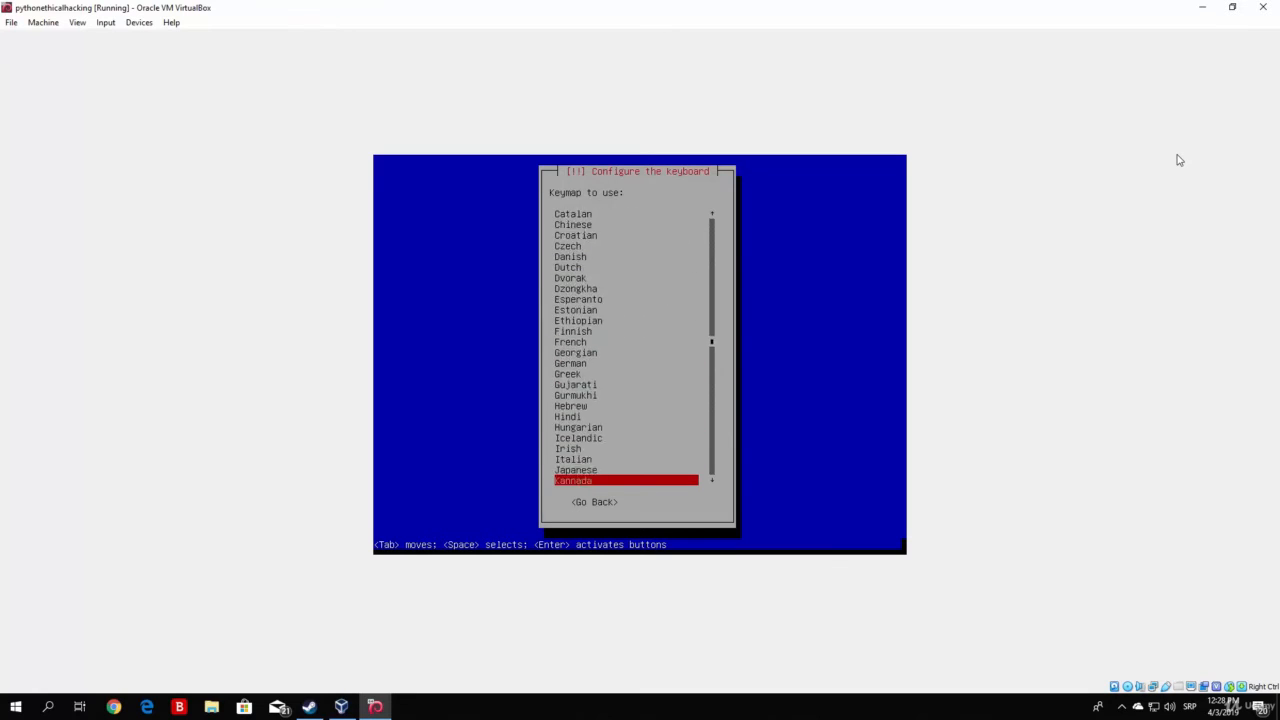
{"action": "key", "text": "Up"}
{"action": "key", "text": "Up"}
{"action": "key", "text": "Up"}
{"action": "key", "text": "Up"}
{"action": "key", "text": "Up"}
{"action": "key", "text": "Up"}
{"action": "key", "text": "Up"}
{"action": "key", "text": "Up"}
{"action": "key", "text": "Up"}
{"action": "key", "text": "Up"}
{"action": "key", "text": "Up"}
{"action": "key", "text": "Up"}
{"action": "key", "text": "Up"}
{"action": "key", "text": "Up"}
{"action": "key", "text": "Up"}
{"action": "key", "text": "Up"}
{"action": "key", "text": "Up"}
{"action": "key", "text": "Up"}
{"action": "key", "text": "Up"}
{"action": "key", "text": "Up"}
{"action": "key", "text": "Up"}
{"action": "key", "text": "Up"}
{"action": "key", "text": "Up"}
{"action": "key", "text": "Up"}
{"action": "key", "text": "Up"}
{"action": "key", "text": "Up"}
{"action": "key", "text": "Up"}
{"action": "key", "text": "Up"}
{"action": "key", "text": "Up"}
{"action": "key", "text": "Up"}
{"action": "key", "text": "Up"}
{"action": "key", "text": "Up"}
{"action": "key", "text": "Up"}
{"action": "key", "text": "Up"}
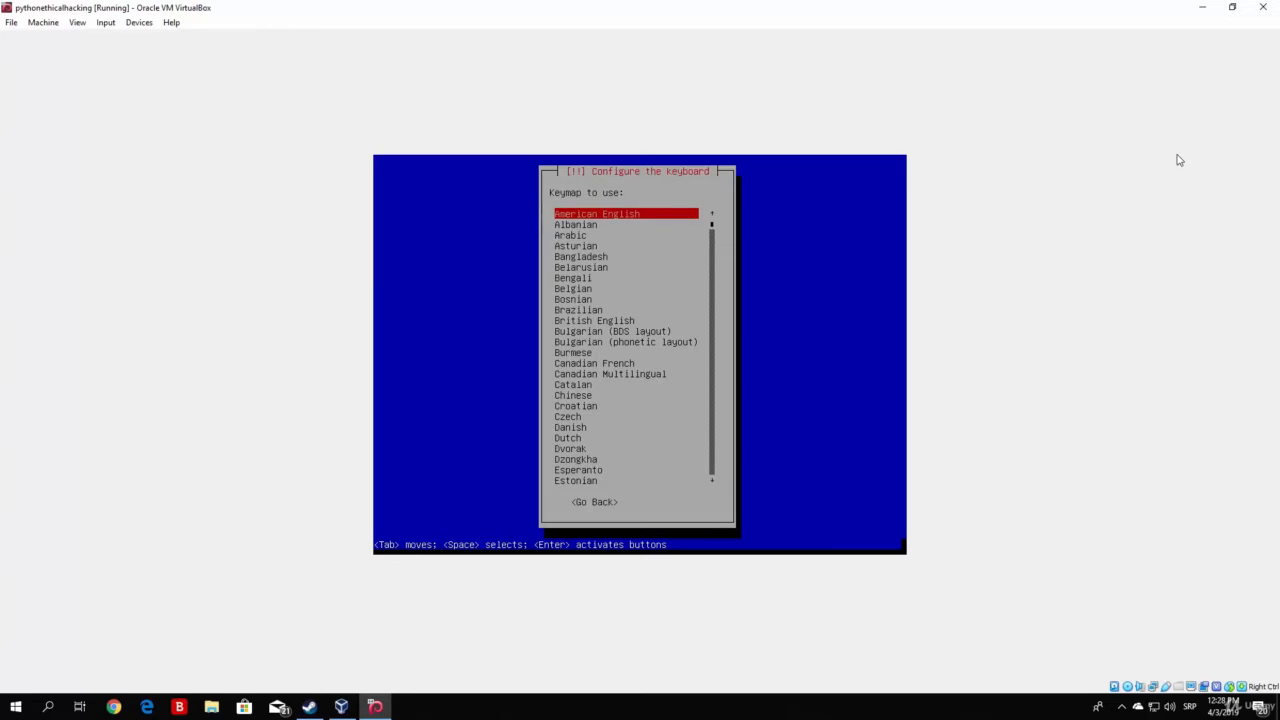
{"action": "key", "text": "Return"}
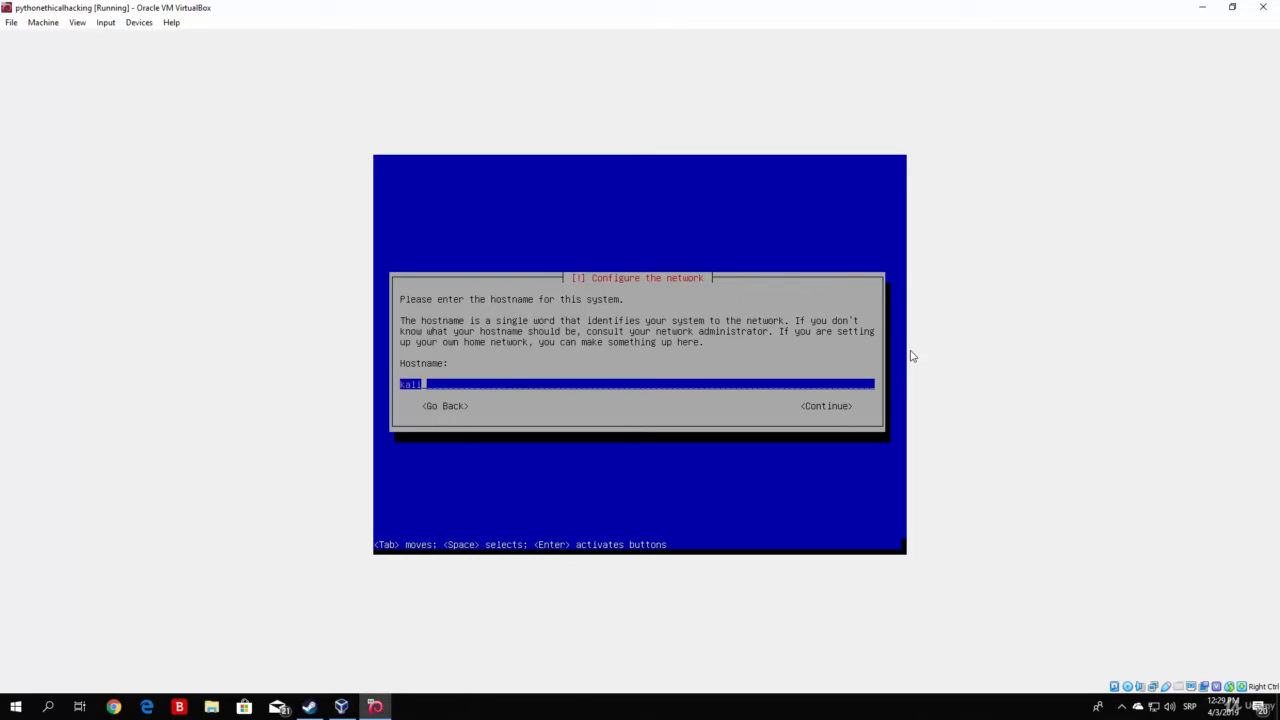
Keep 'kali' as the hostname and leave the domain name blank
{"action": "key", "text": "Down"}
{"action": "key", "text": "Up"}
{"action": "key", "text": "Tab"}
{"action": "key", "text": "Return"}
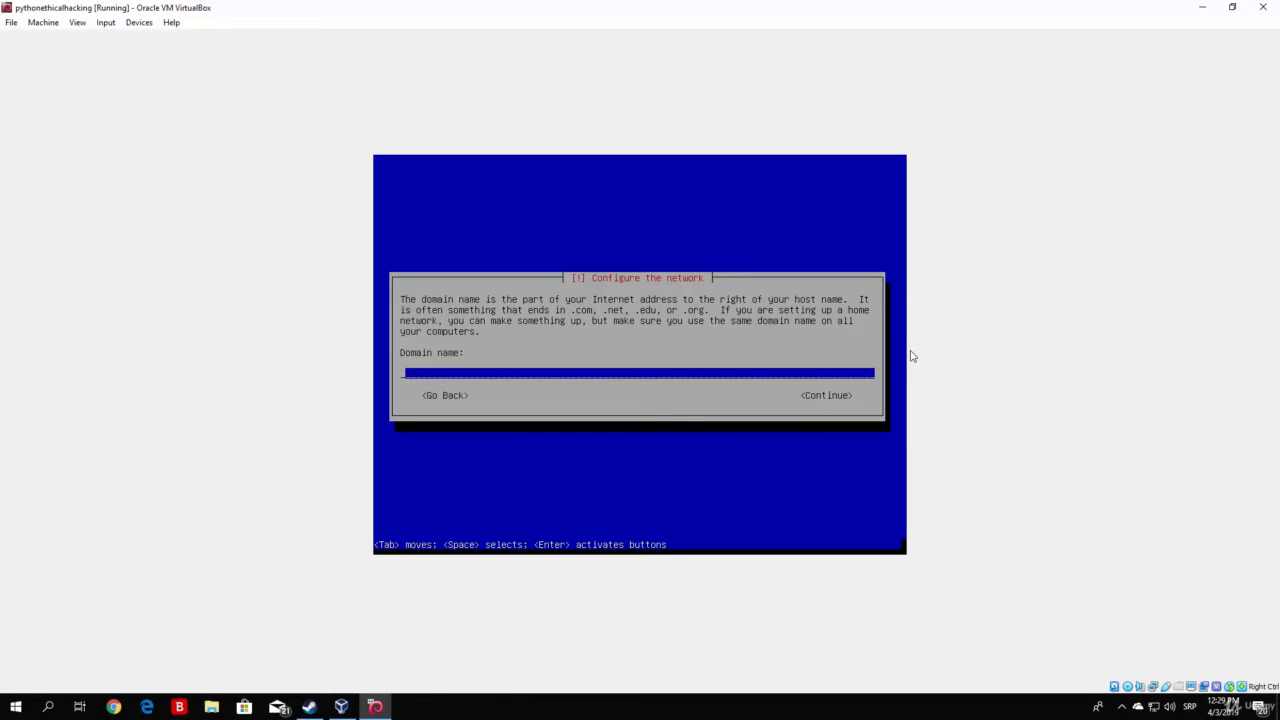
{"action": "key", "text": "Tab"}
{"action": "key", "text": "Return"}
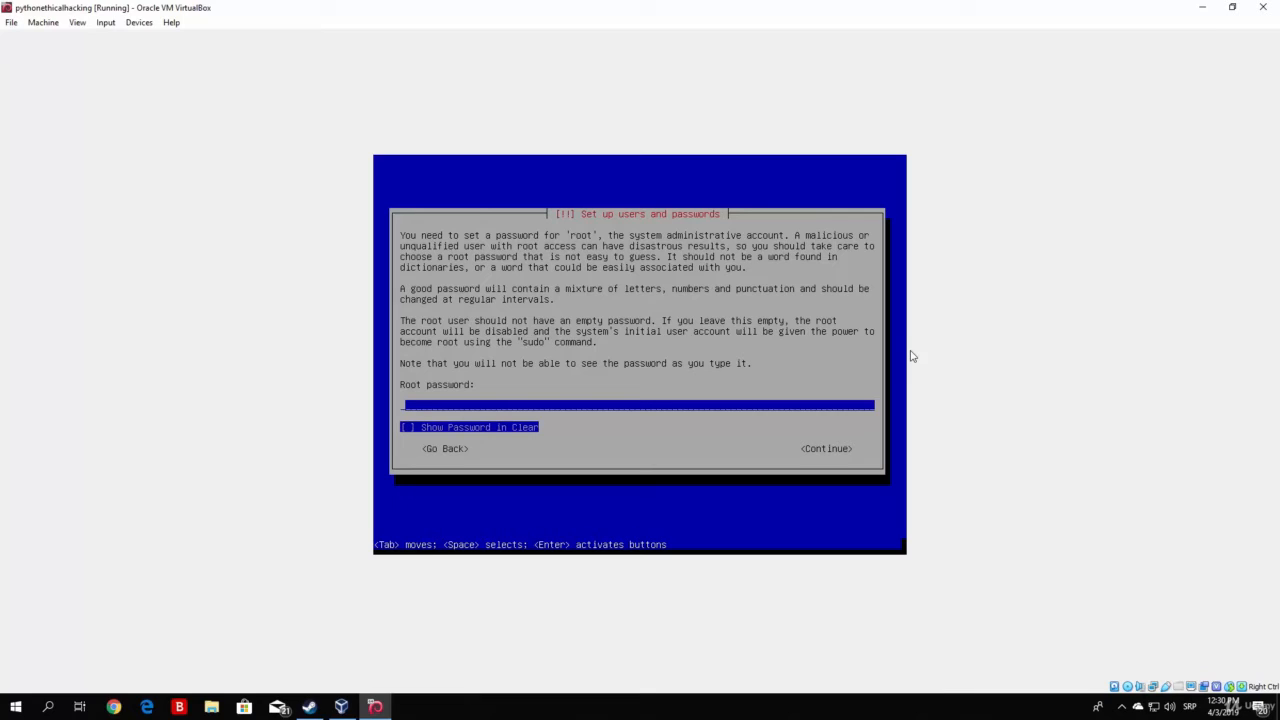
Enter the root password, showing it in clear briefly to check it
{"action": "type", "text": "********"}
{"action": "key", "text": "Tab"}
{"action": "key", "text": "Up"}
{"action": "key", "text": "Tab"}
{"action": "key", "text": "space"}
{"action": "key", "text": "space"}
{"action": "key", "text": "Tab"}
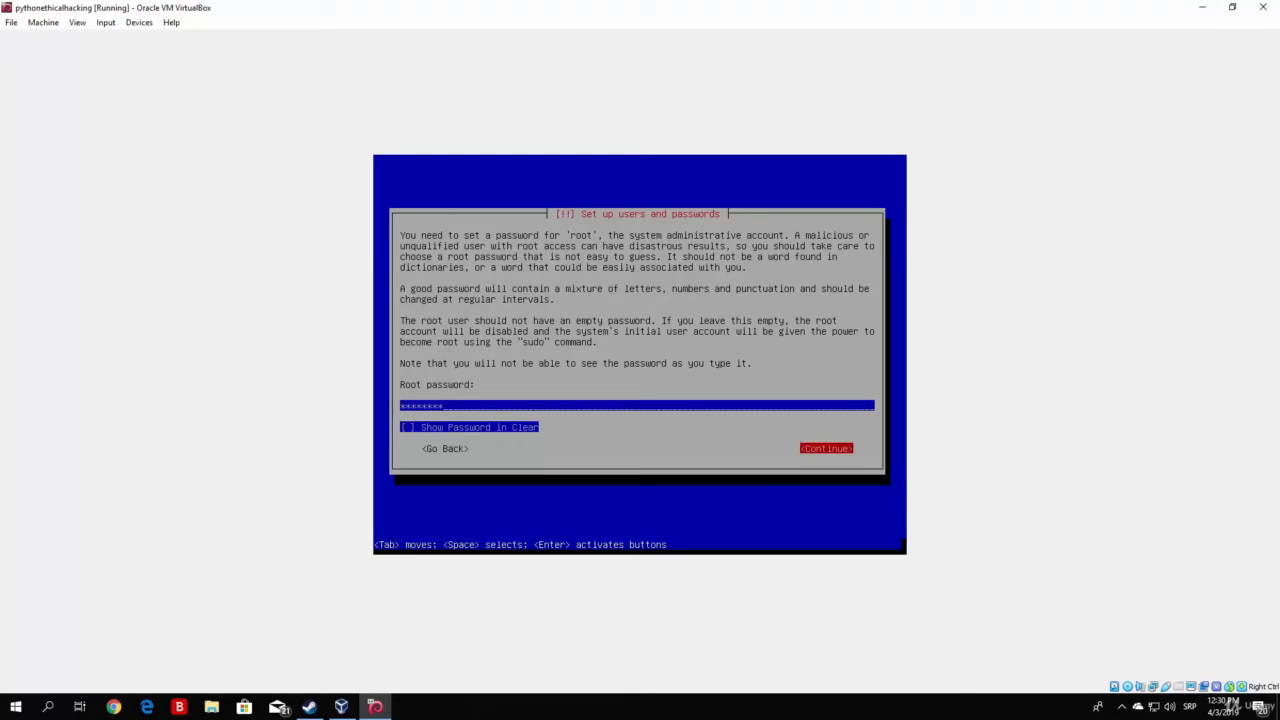
{"action": "key", "text": "Return"}
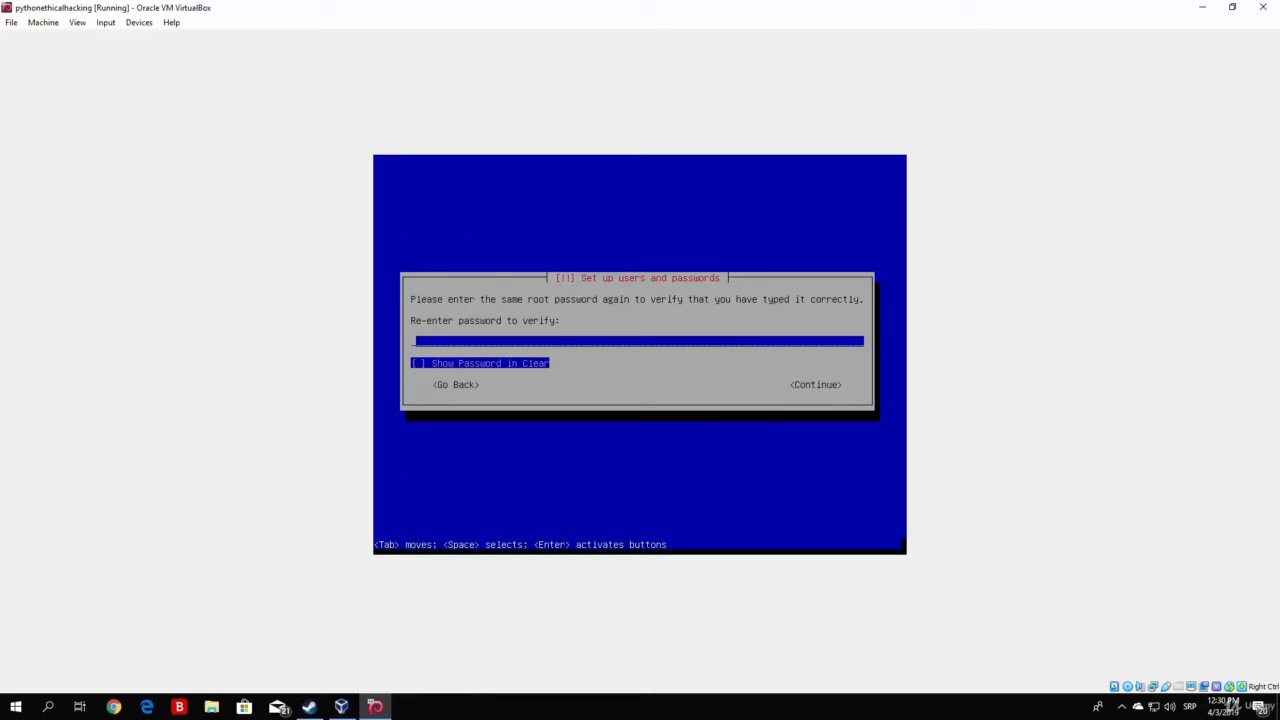
Re-enter the root password to verify it
{"action": "type", "text": "********"}
{"action": "key", "text": "Tab"}
{"action": "key", "text": "Tab"}
{"action": "key", "text": "Return"}
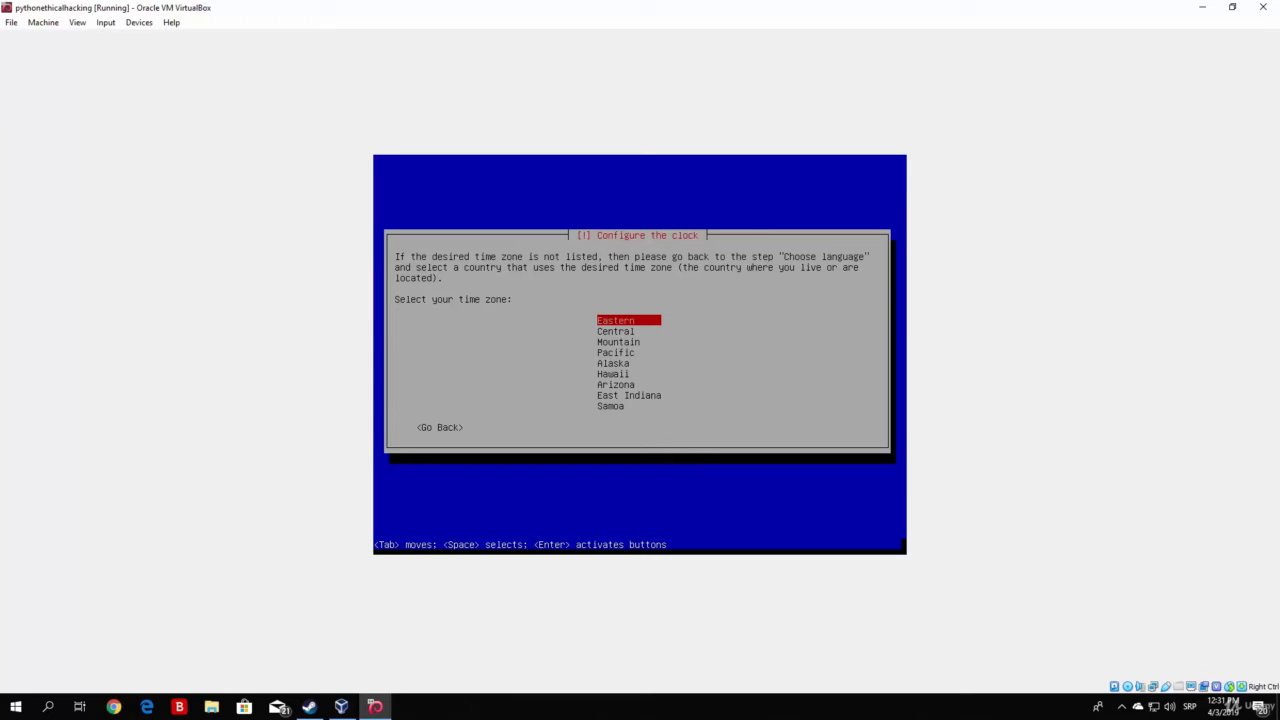
Select Eastern as the clock's time zone
{"action": "key", "text": "Down"}
{"action": "key", "text": "Up"}
{"action": "key", "text": "Return"}
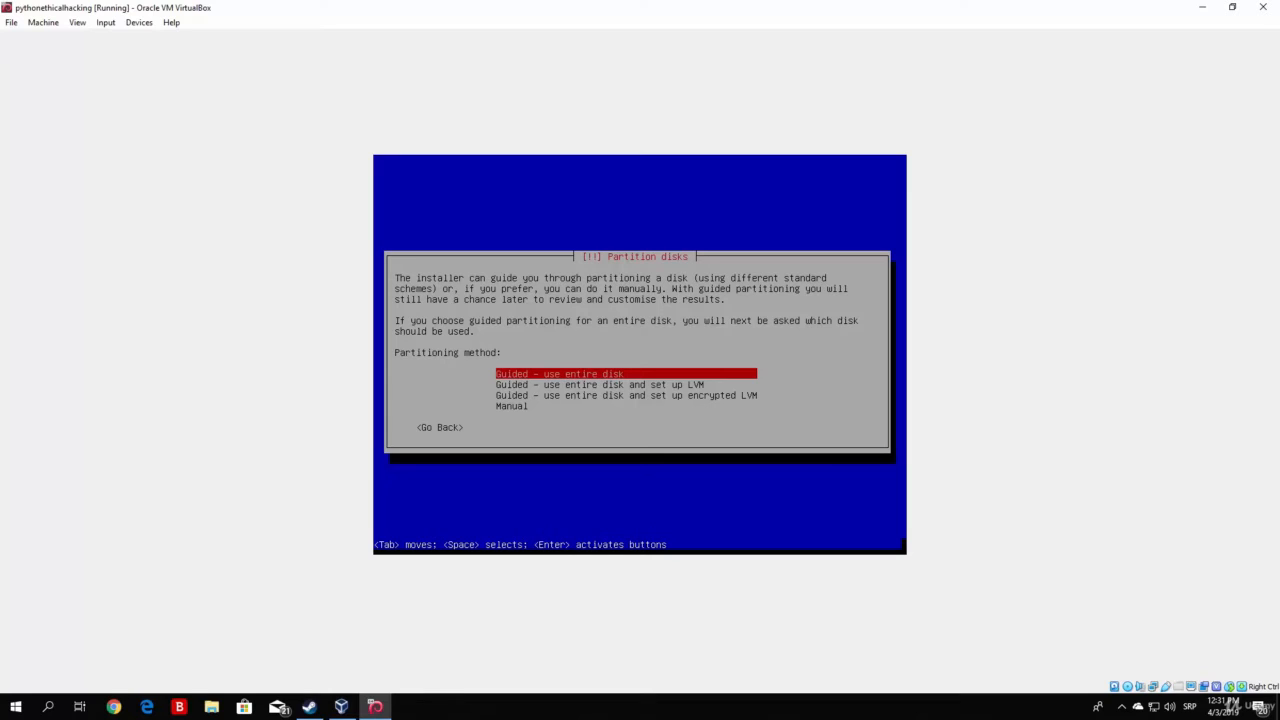
Guided-partition the whole 34.6 GB sda disk with all files in one partition
{"action": "key", "text": "Return"}
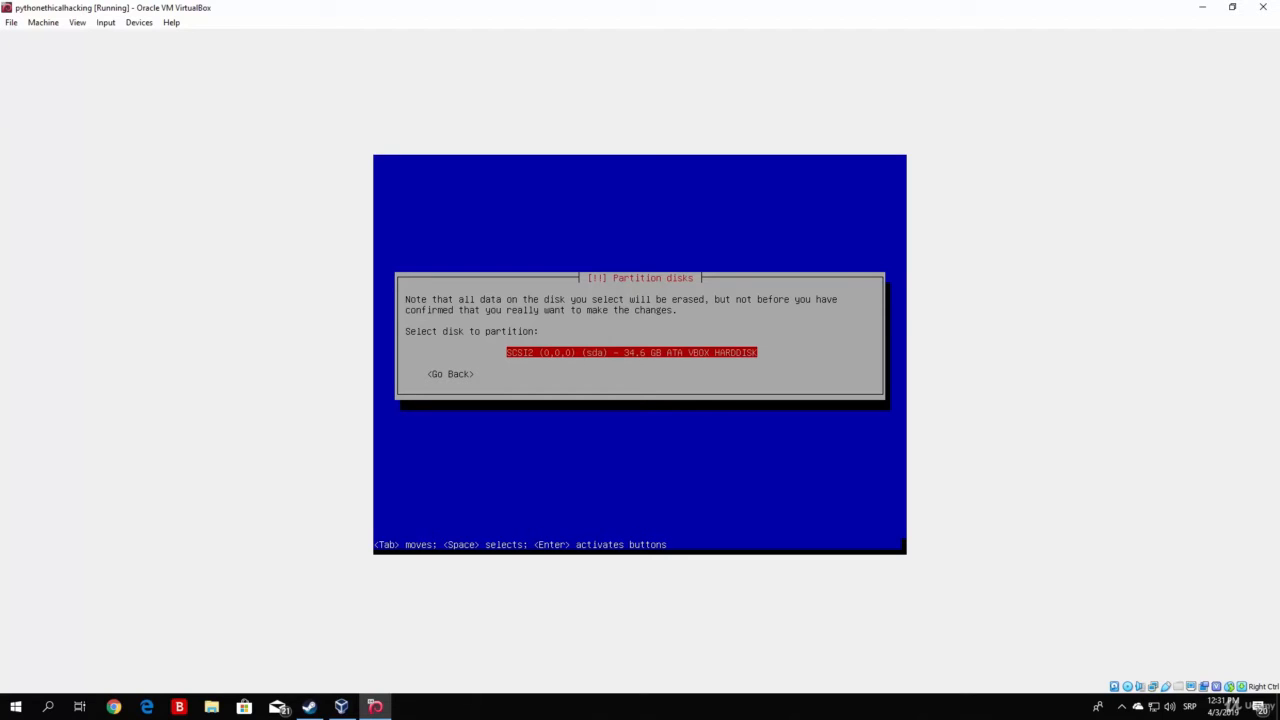
{"action": "key", "text": "Return"}
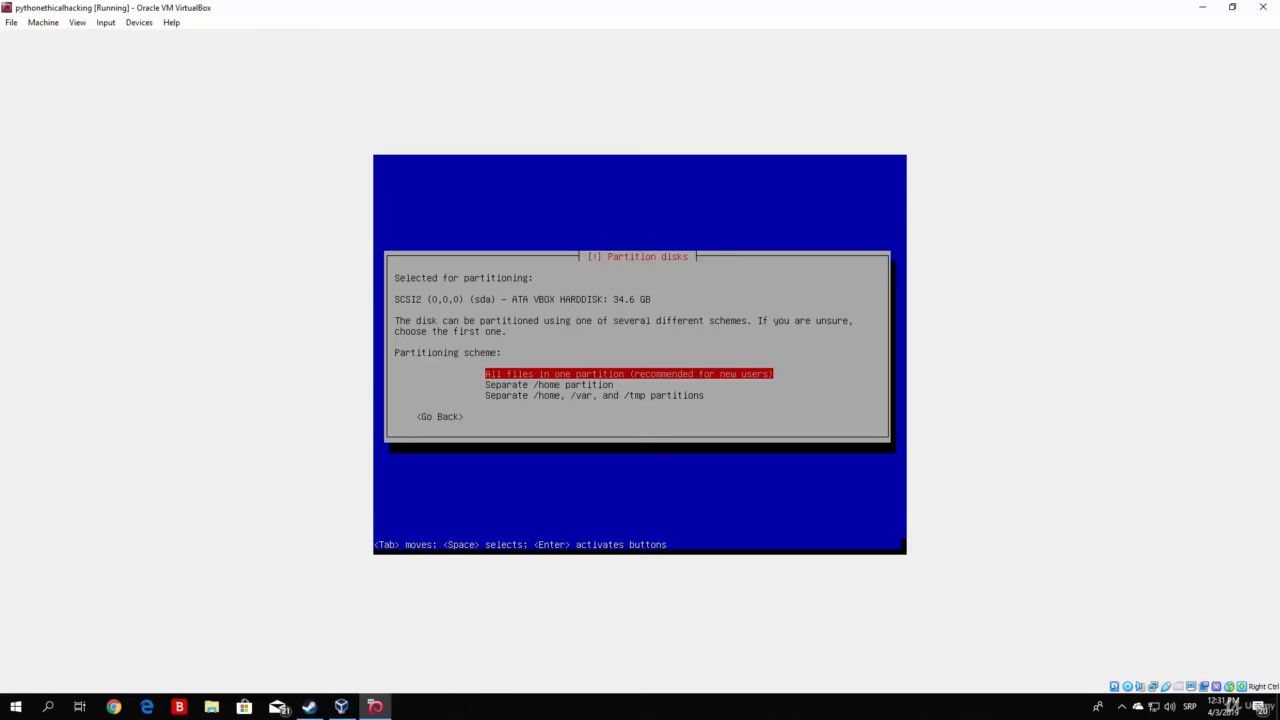
{"action": "key", "text": "Return"}
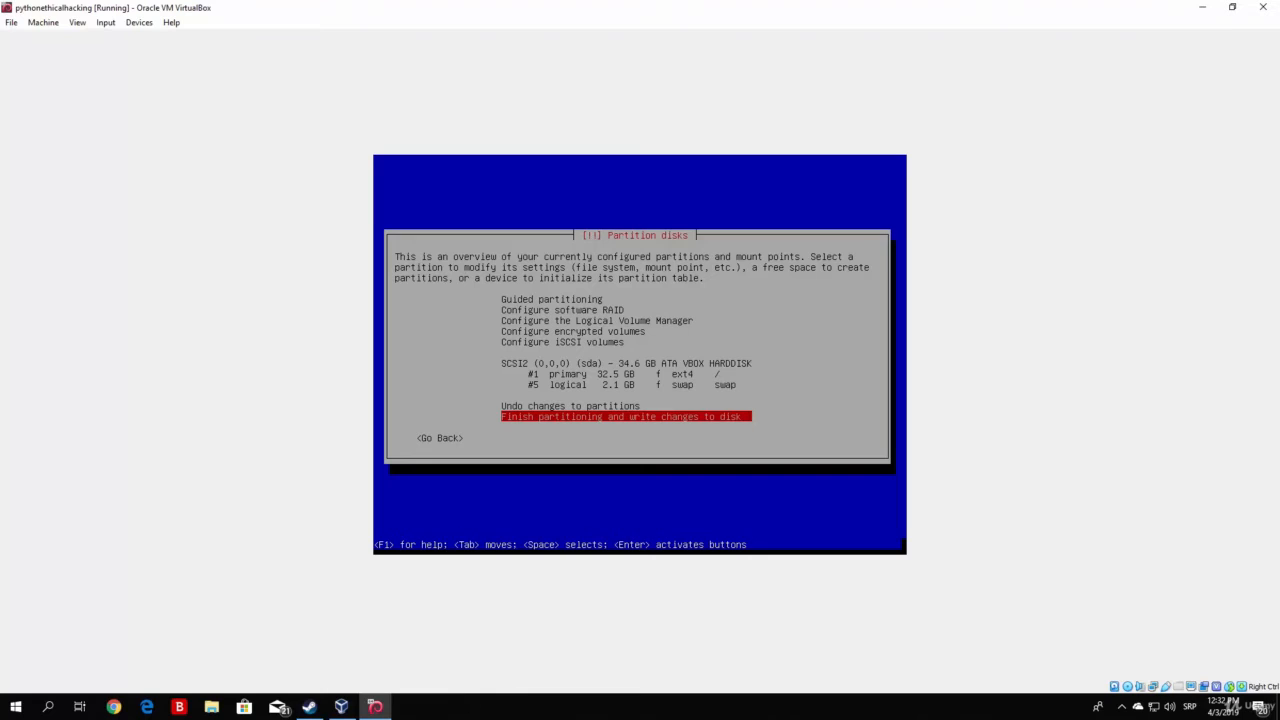
{"action": "key", "text": "Return"}
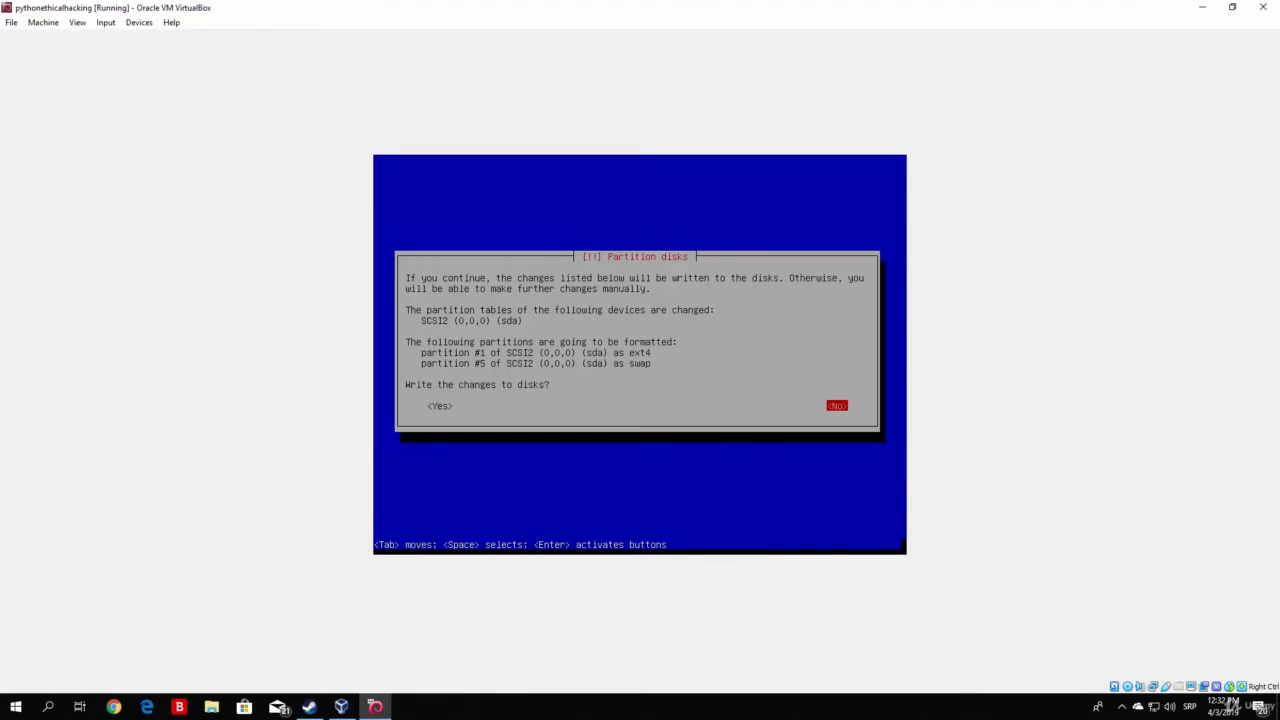
{"action": "key", "text": "Tab"}
Confirm writing the partition changes to disk
{"action": "key", "text": "Return"}
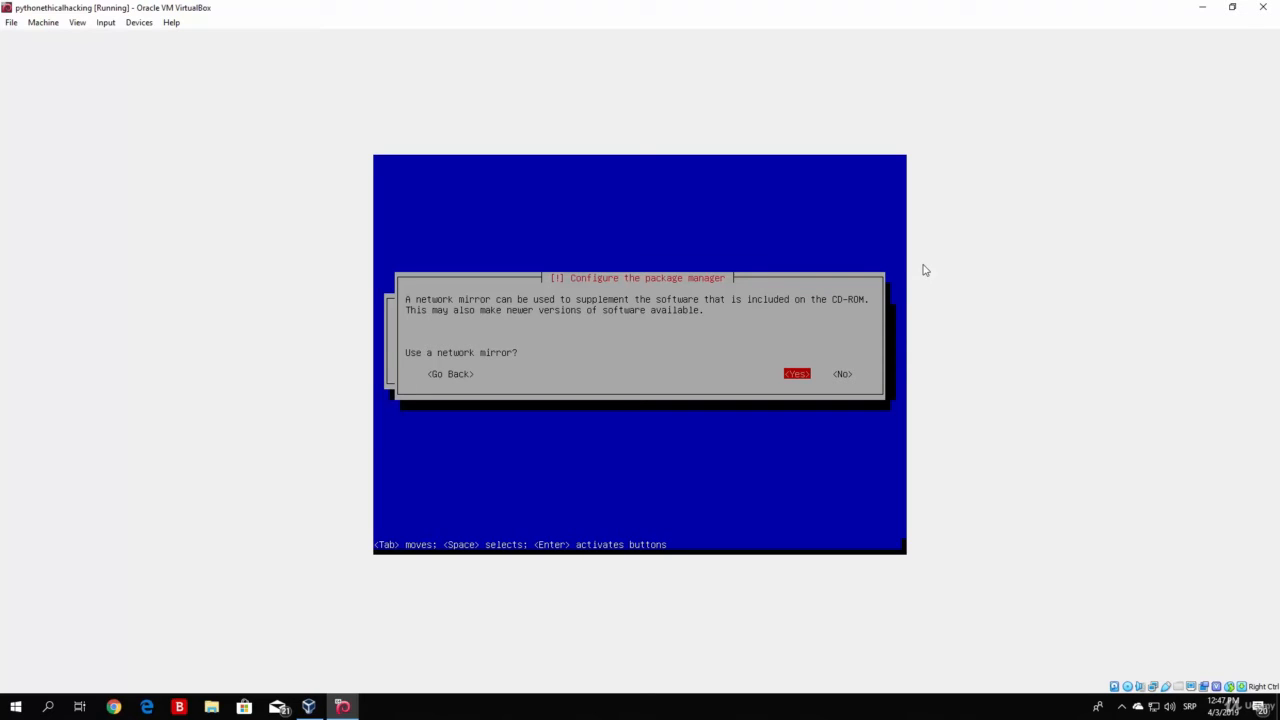
Enable a network mirror for packages and leave the HTTP proxy blank
{"action": "key", "text": "Right"}
{"action": "key", "text": "Left"}
{"action": "key", "text": "Return"}
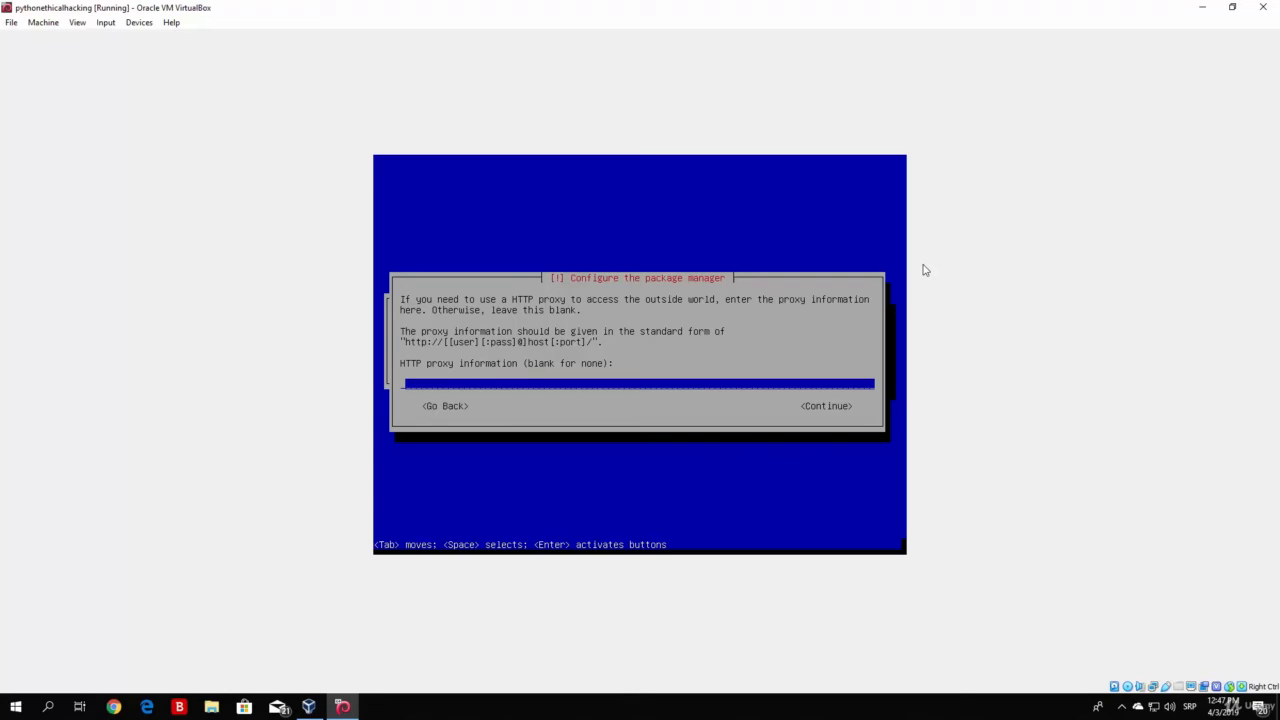
{"action": "key", "text": "Tab"}
{"action": "key", "text": "Return"}
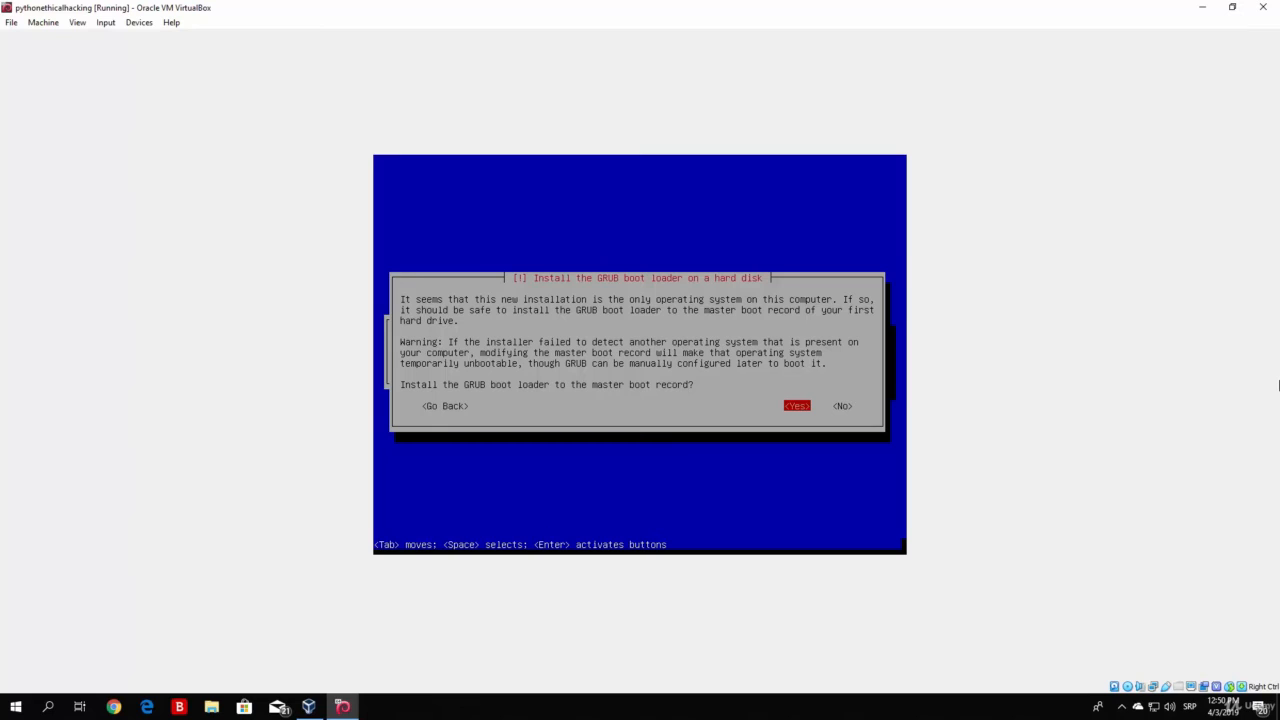
Install the GRUB boot loader to the master boot record on /dev/sda
{"action": "key", "text": "Return"}
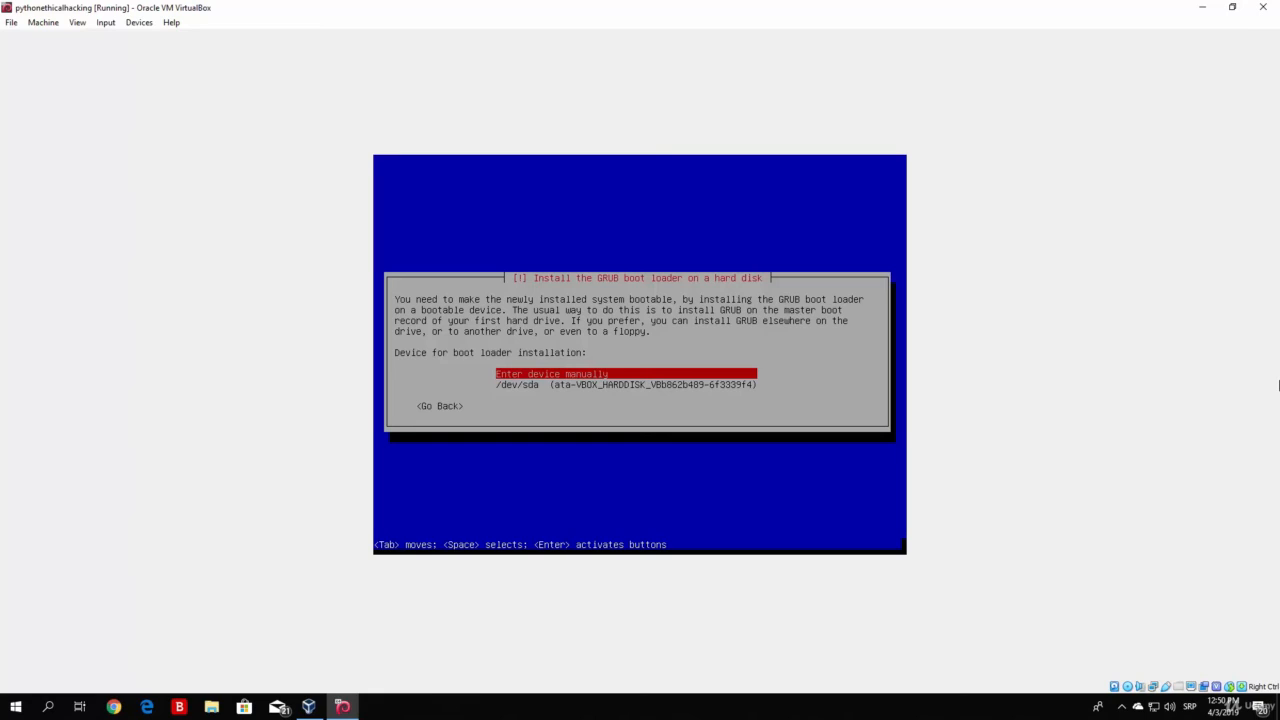
{"action": "key", "text": "Down"}
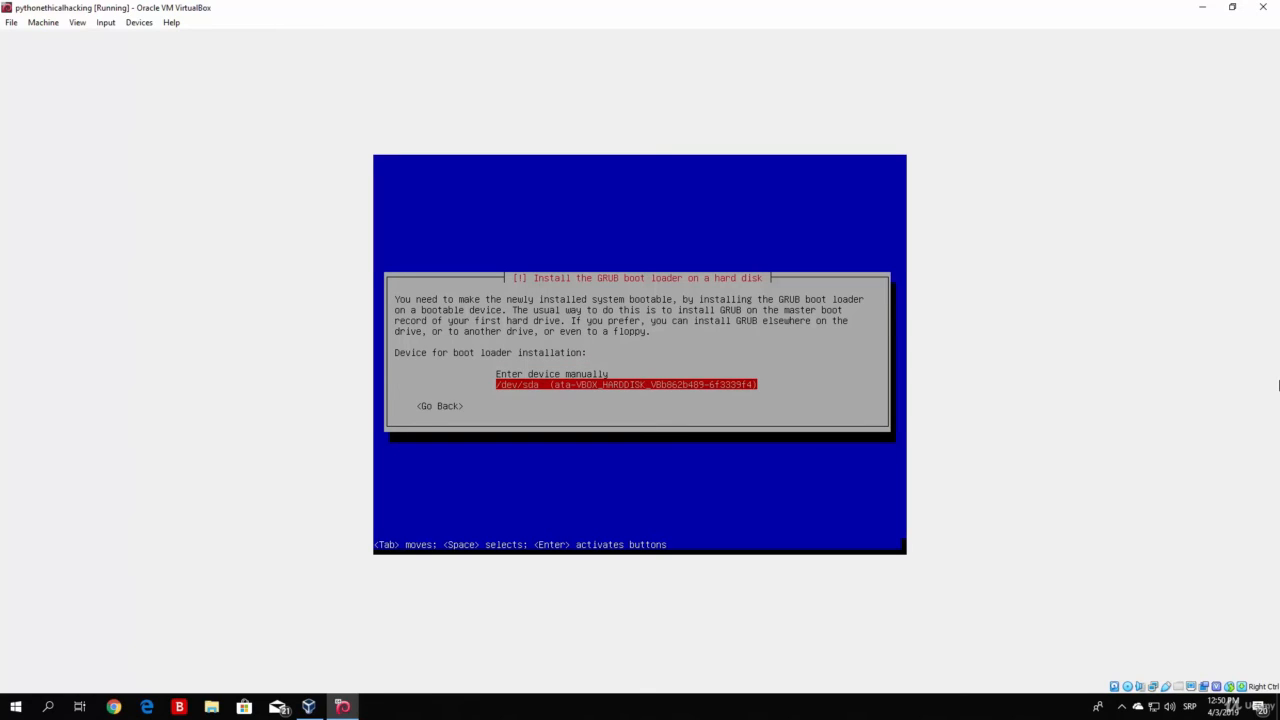
{"action": "key", "text": "Return"}
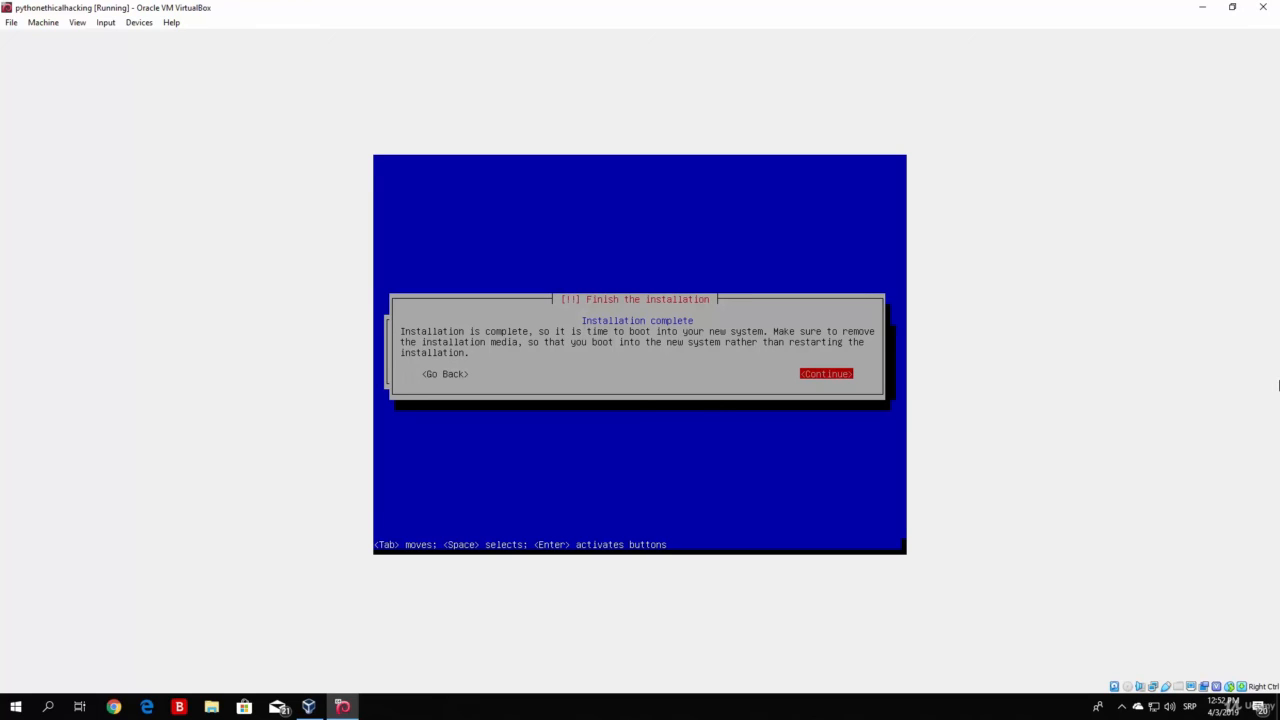
Continue past Installation complete so the VM reboots into GRUB
{"action": "key", "text": "Return"}
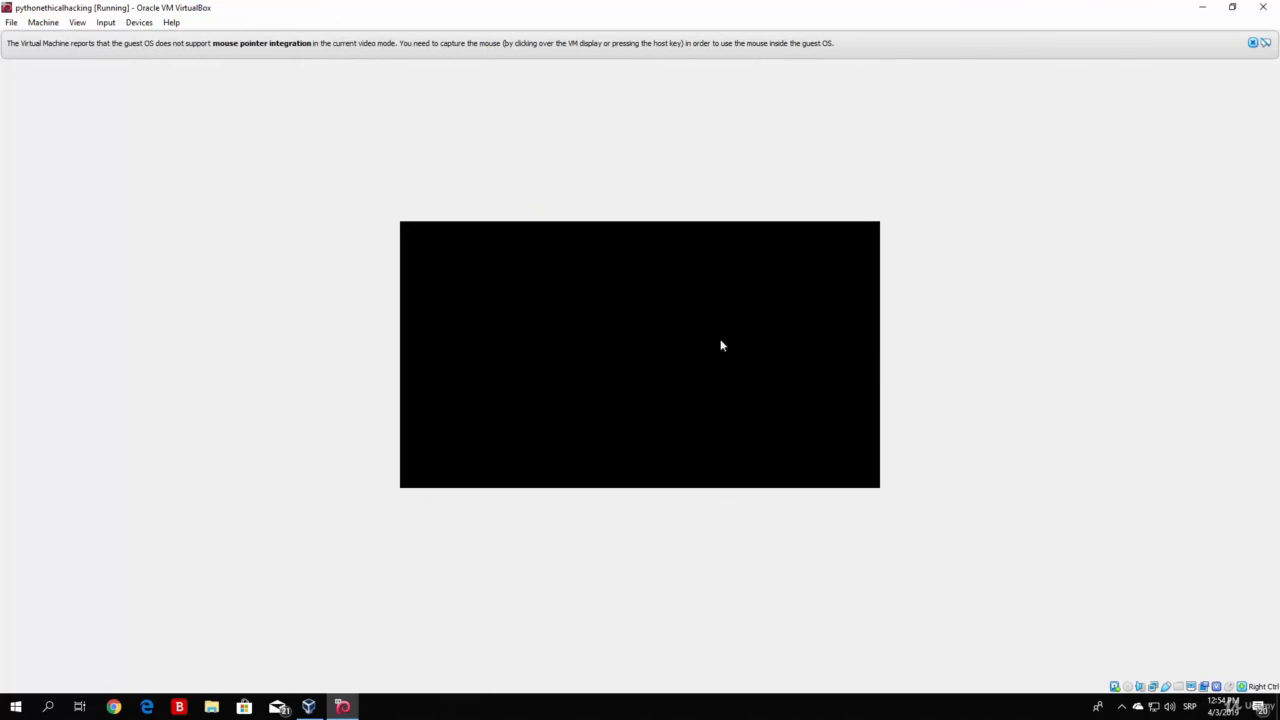
Dismiss both mouse integration notification bars while Kali boots
{"action": "left_click", "coordinate": [1252, 43]}
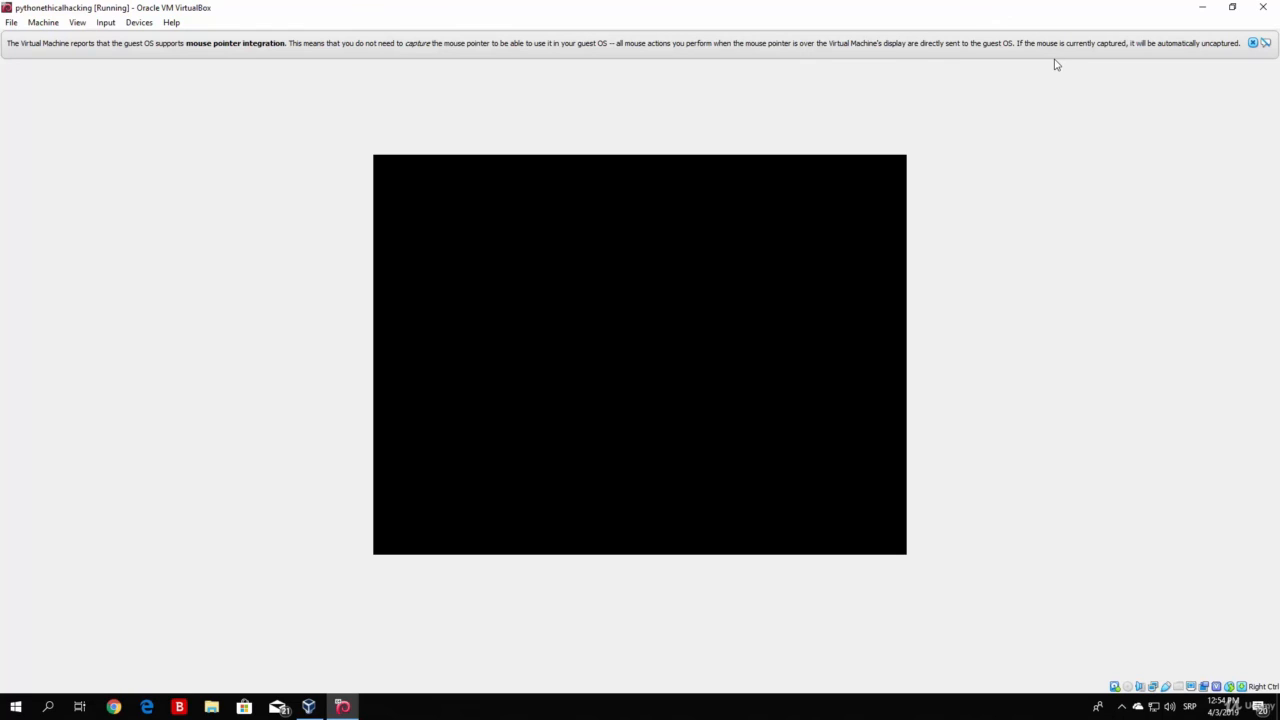
{"action": "left_click", "coordinate": [1253, 43]}
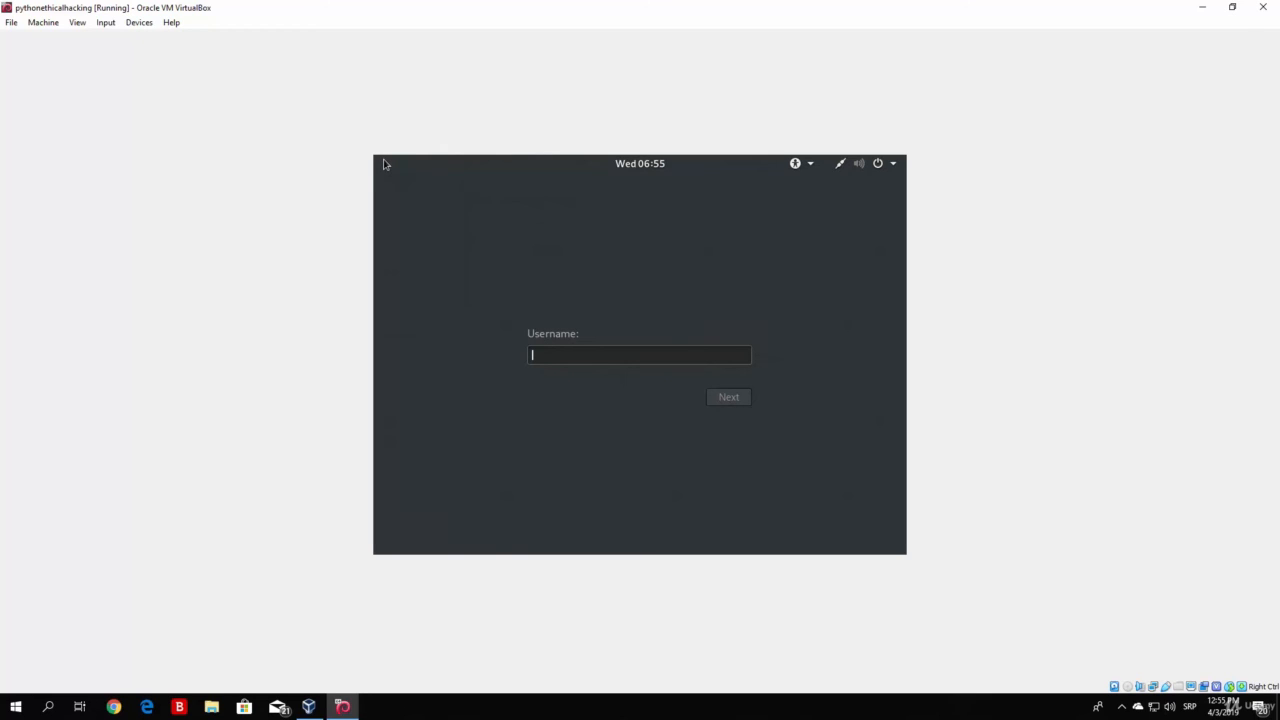
Log in to Kali as user root with the account password
{"action": "type", "text": "root"}
{"action": "key", "text": "Return"}
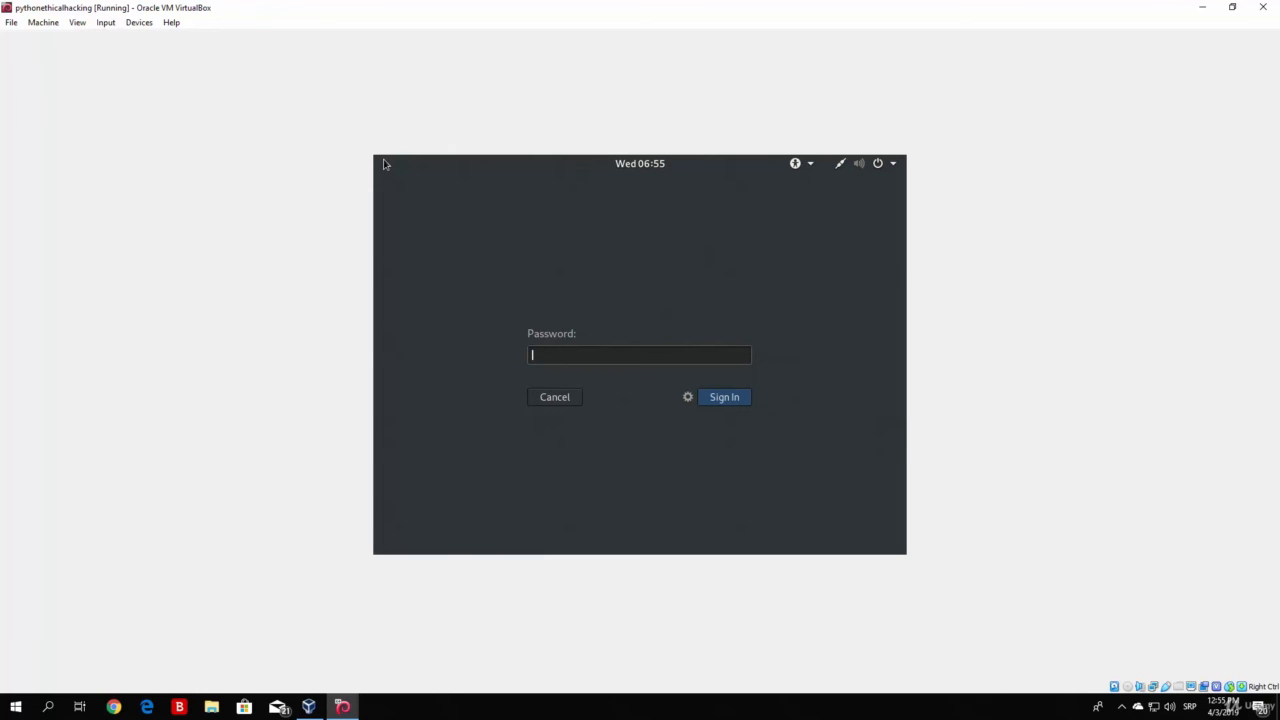
{"action": "type", "text": "••••••••"}
{"action": "key", "text": "Return"}
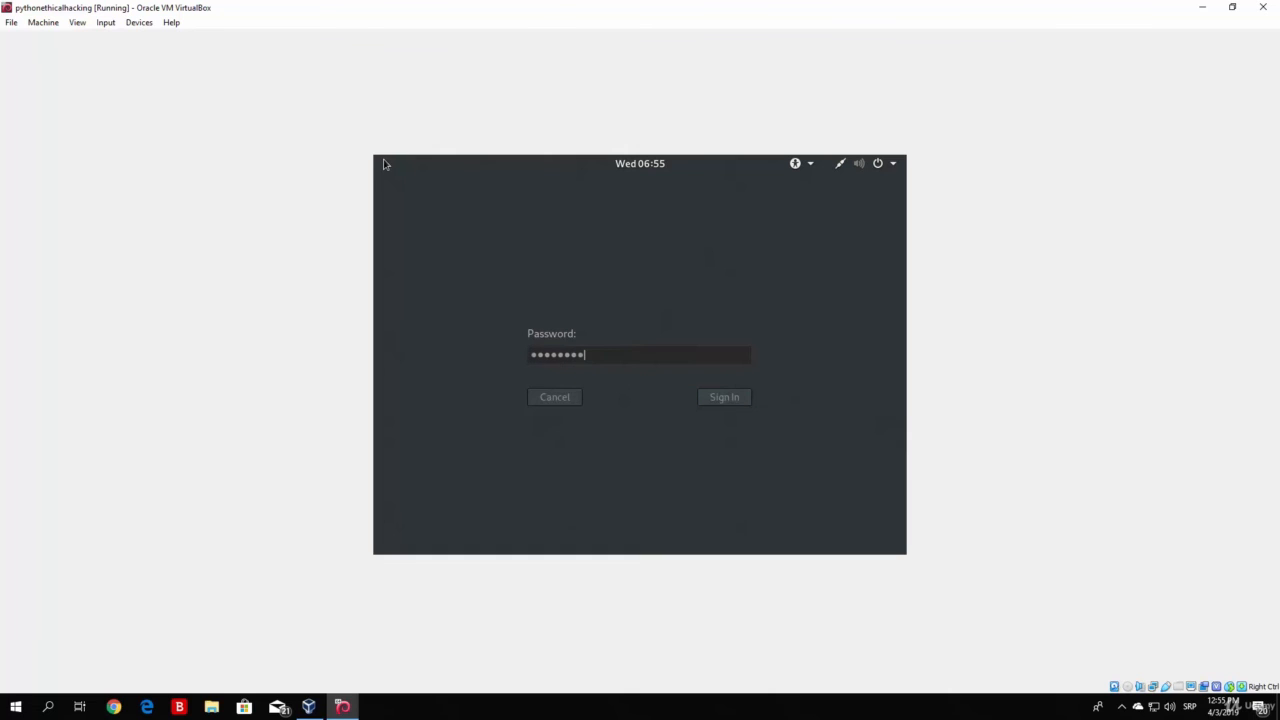